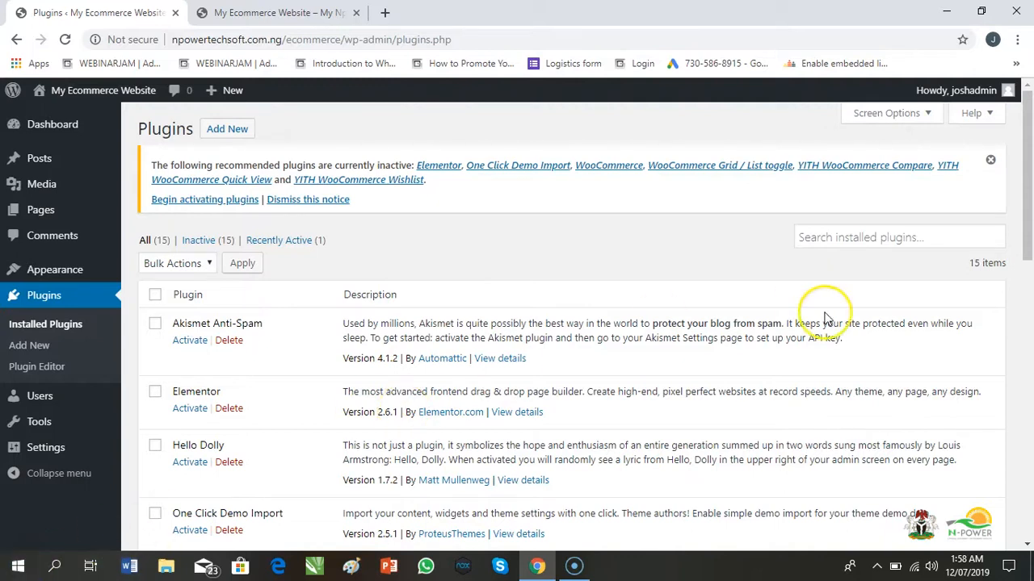
- Look through the installed plugins and activate Akismet Anti-Spam
{"action": "left_click_drag", "start_coordinate": [1026, 219], "coordinate": [1029, 265]}
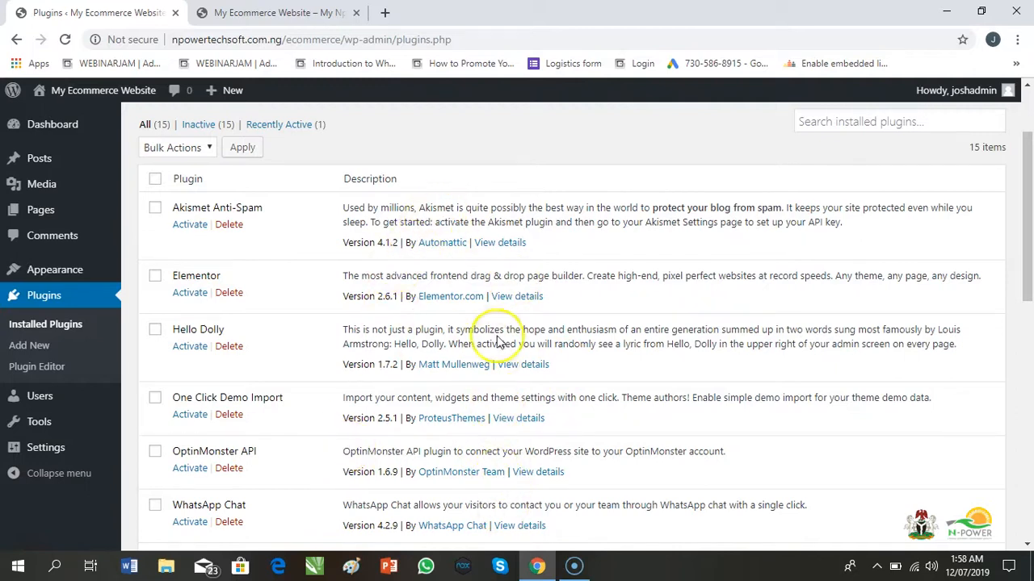
{"action": "left_click_drag", "start_coordinate": [1026, 258], "coordinate": [1031, 232]}
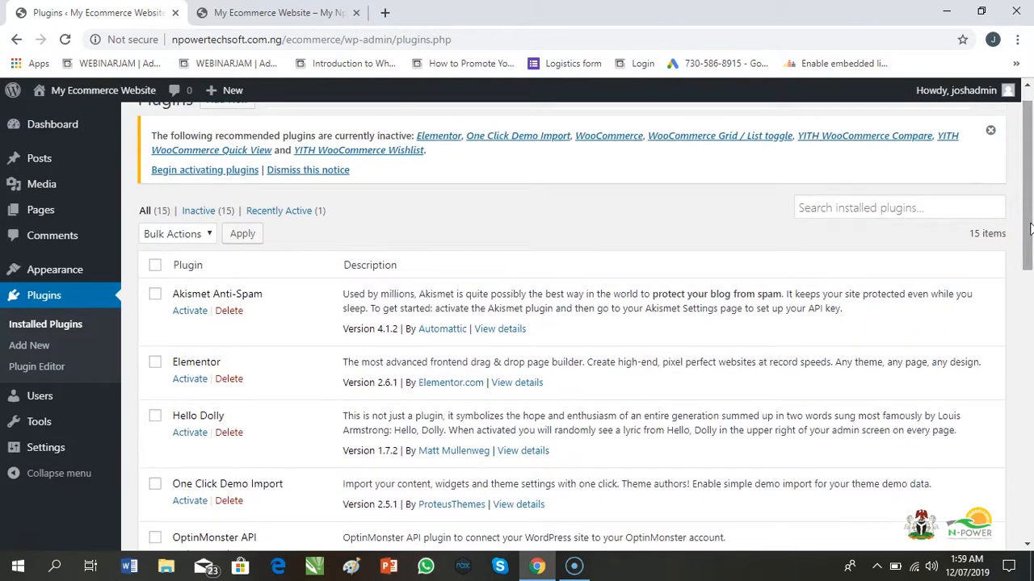
{"action": "scroll", "coordinate": [596, 306], "scroll_direction": "down", "scroll_amount": 1}
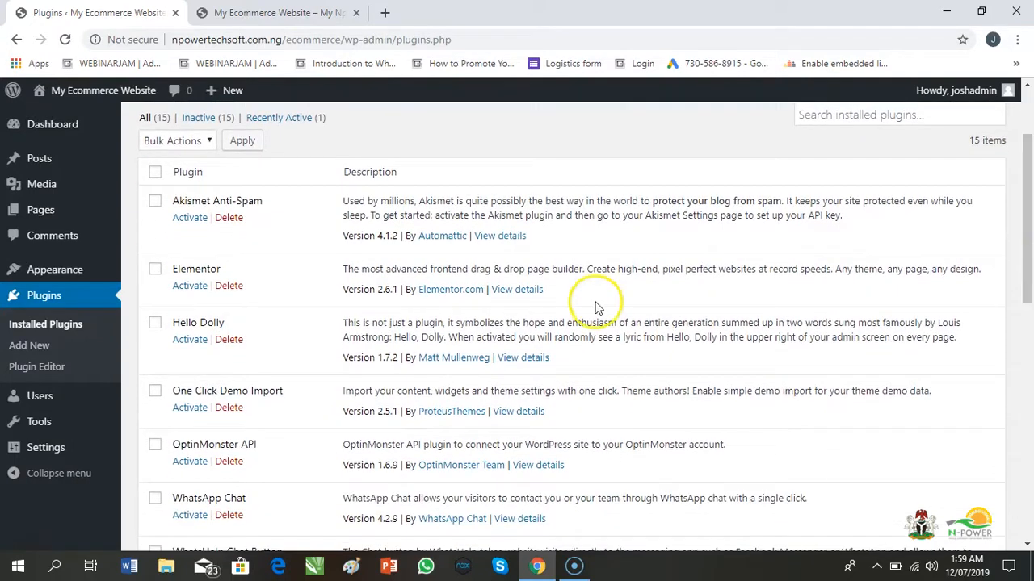
{"action": "left_click", "coordinate": [194, 223]}
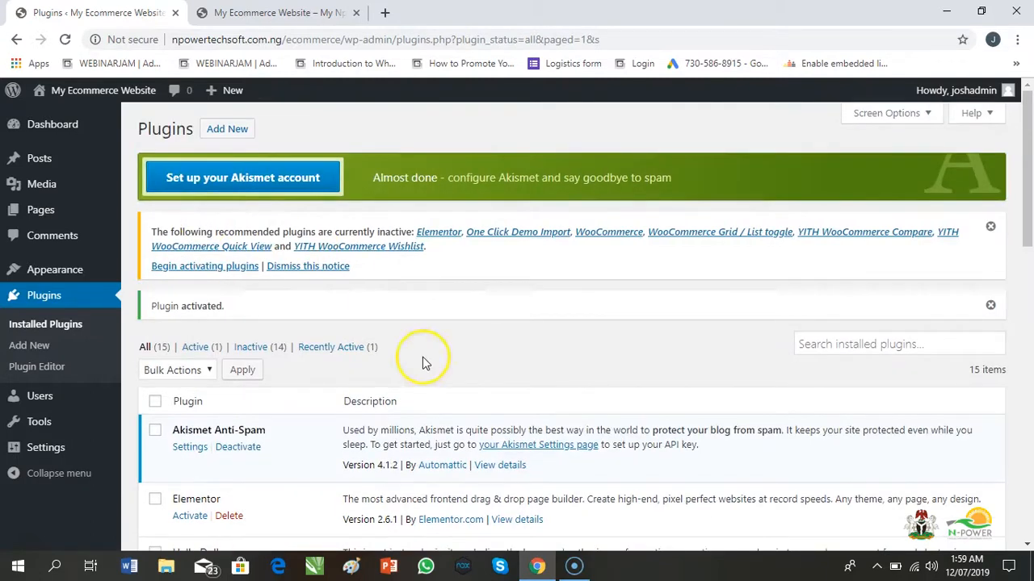
- Activate the Elementor plugin and close its Getting Started page
{"action": "left_click_drag", "start_coordinate": [1030, 234], "coordinate": [1029, 315]}
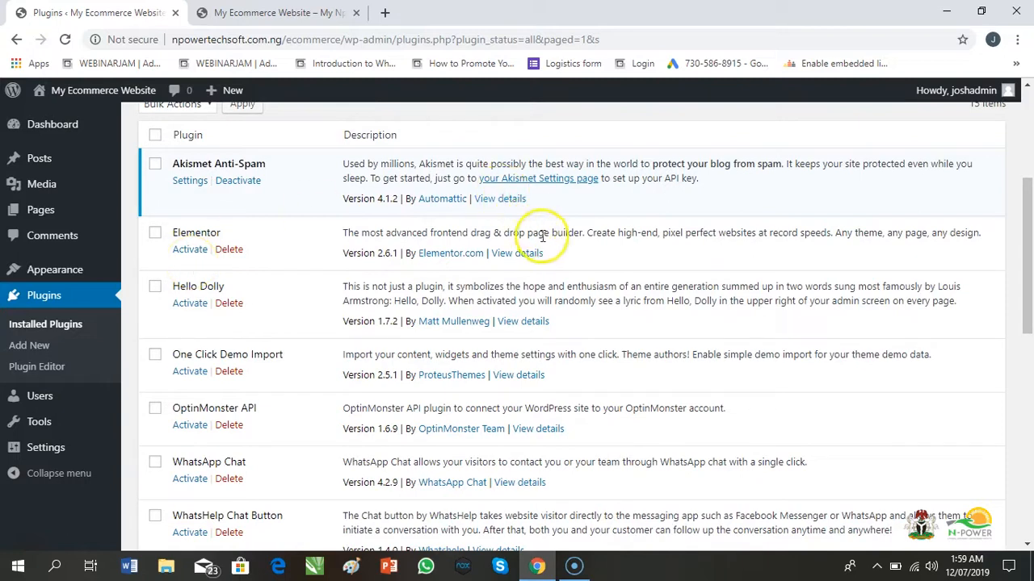
{"action": "left_click", "coordinate": [202, 251]}
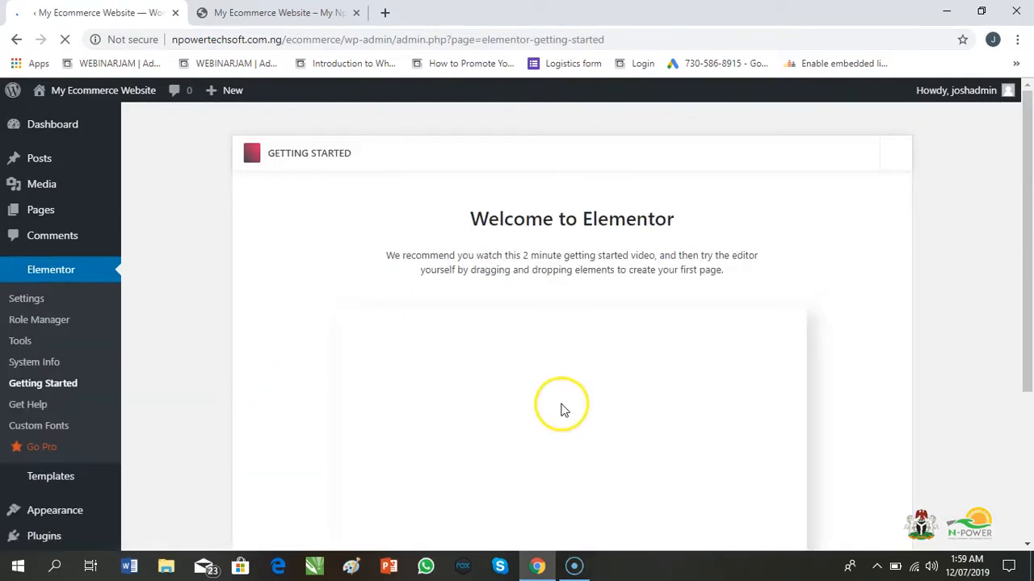
{"action": "left_click_drag", "start_coordinate": [1028, 267], "coordinate": [1002, 240]}
{"action": "left_click", "coordinate": [894, 154]}
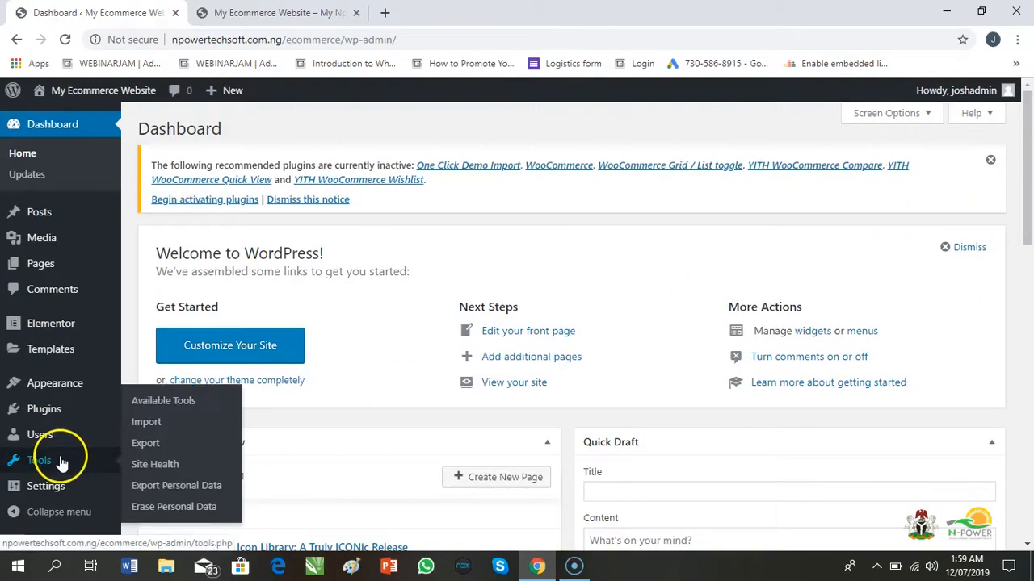
- Return to the installed plugins list and activate One Click Demo Import
{"action": "left_click", "coordinate": [45, 413]}
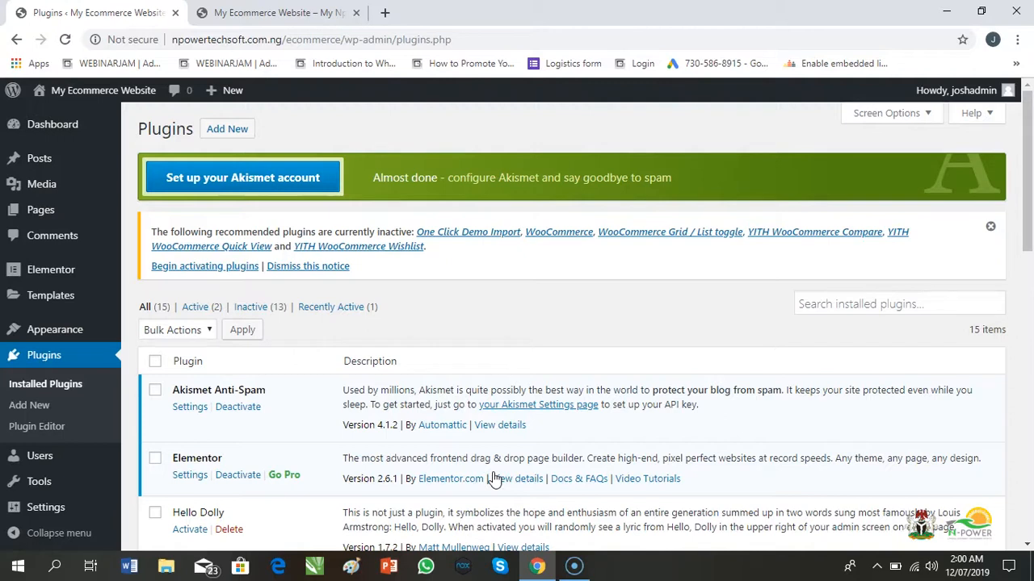
{"action": "scroll", "coordinate": [495, 478], "scroll_direction": "down", "scroll_amount": 3}
{"action": "left_click", "coordinate": [261, 257]}
{"action": "scroll", "coordinate": [203, 278], "scroll_direction": "down", "scroll_amount": 1}
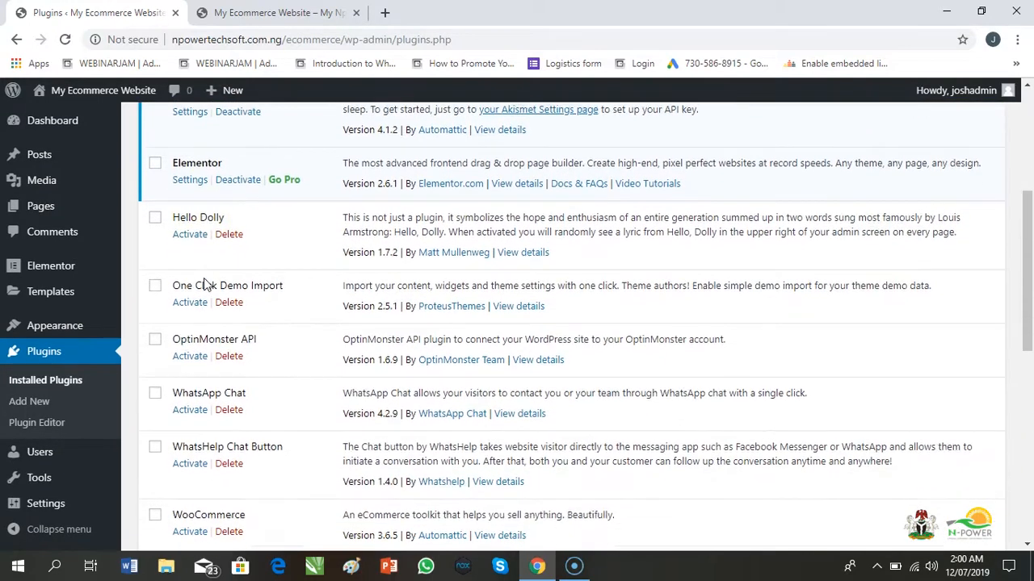
{"action": "left_click", "coordinate": [190, 295]}
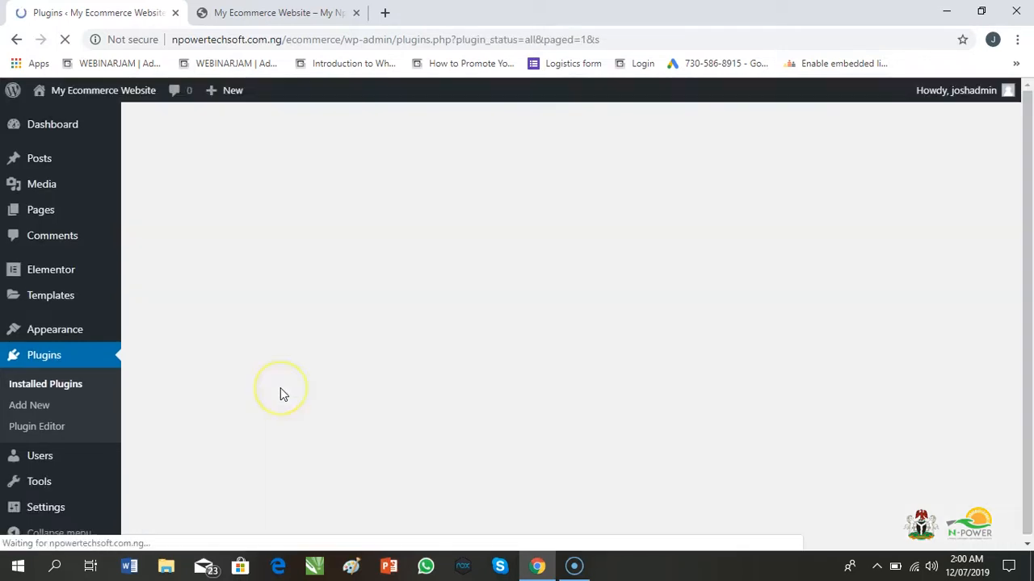
- Activate the OptinMonster API plugin and look over its welcome page
{"action": "scroll", "coordinate": [280, 388], "scroll_direction": "down", "scroll_amount": 5}
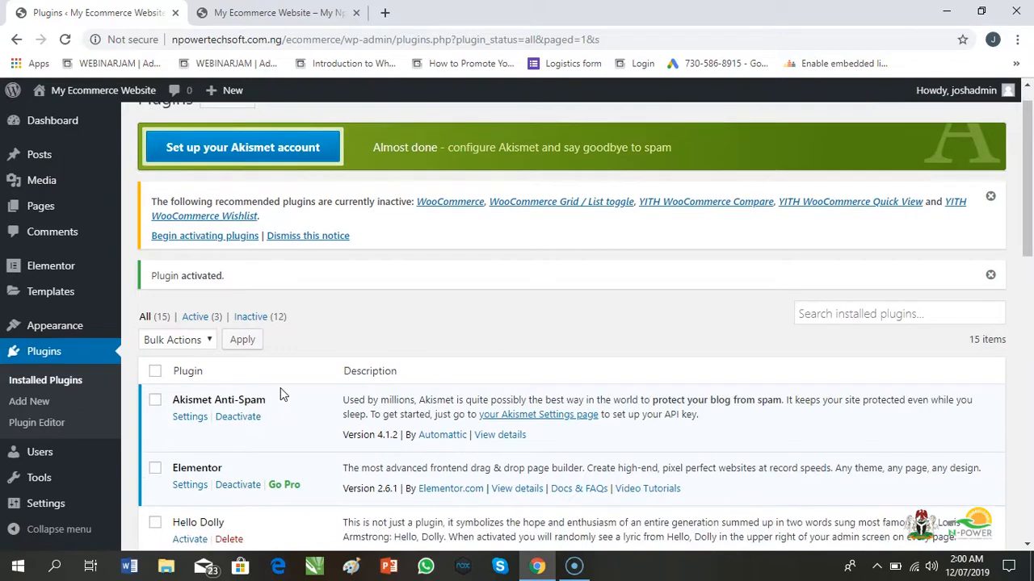
{"action": "scroll", "coordinate": [281, 387], "scroll_direction": "down", "scroll_amount": 1}
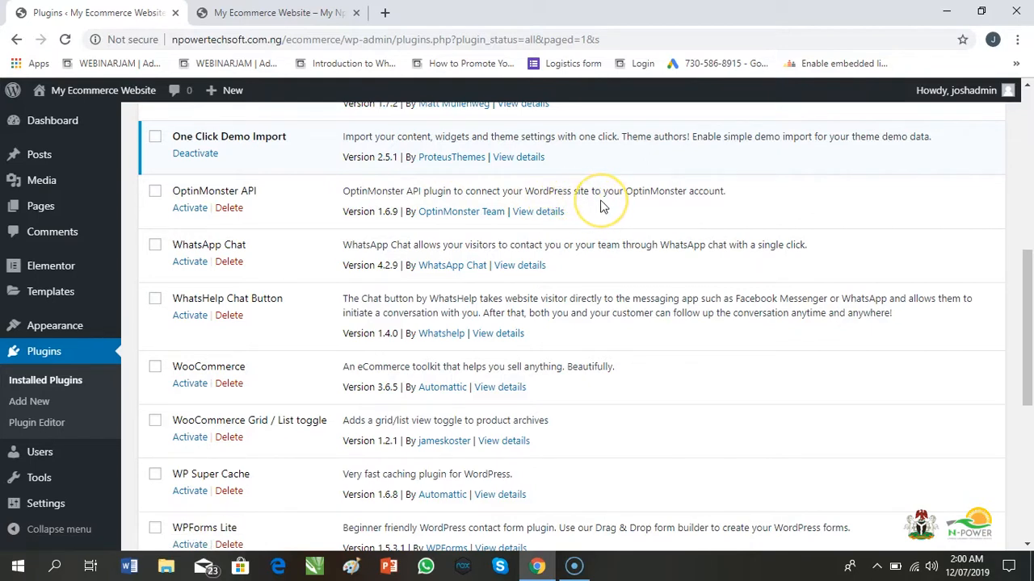
{"action": "left_click", "coordinate": [191, 209]}
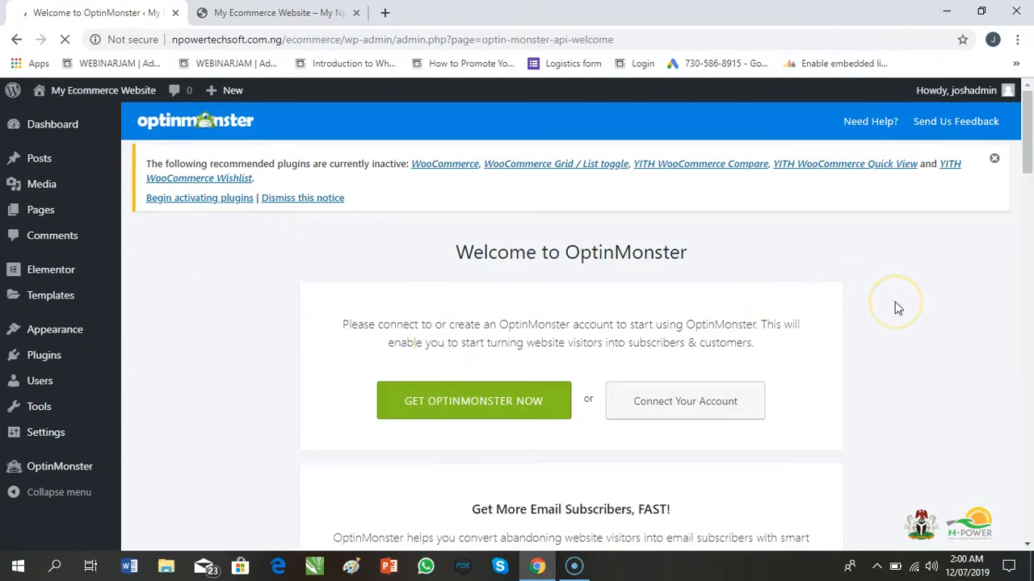
{"action": "scroll", "coordinate": [896, 307], "scroll_direction": "down", "scroll_amount": 5}
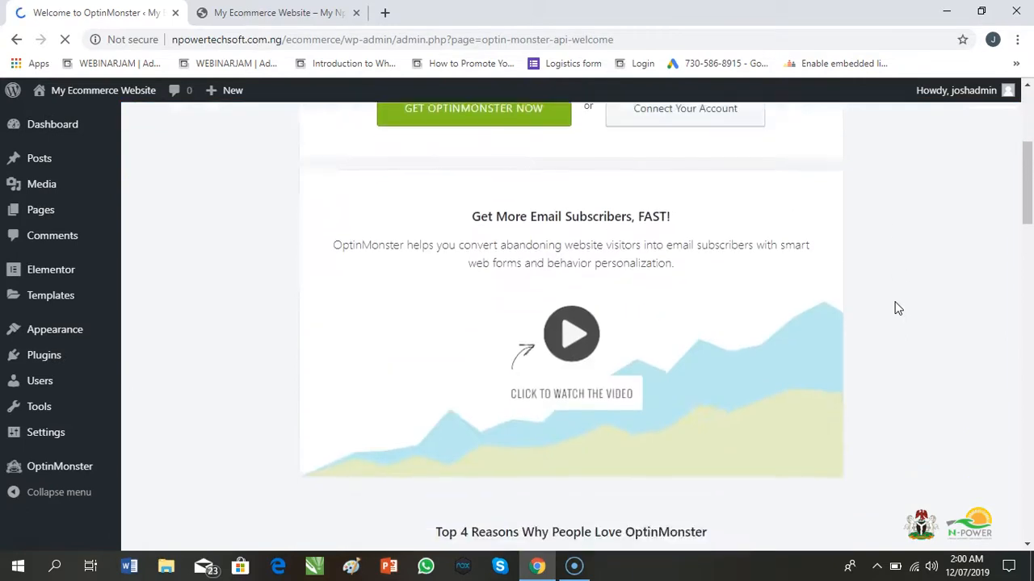
{"action": "scroll", "coordinate": [896, 308], "scroll_direction": "down", "scroll_amount": 7}
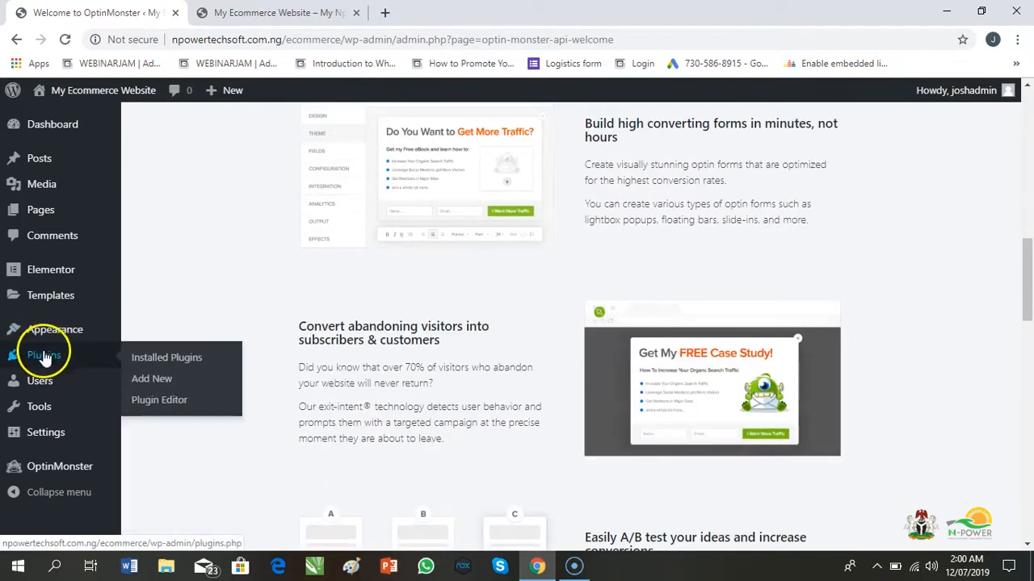
- Go back to the installed plugins list and activate the WhatsApp Chat plugin
{"action": "left_click", "coordinate": [40, 355]}
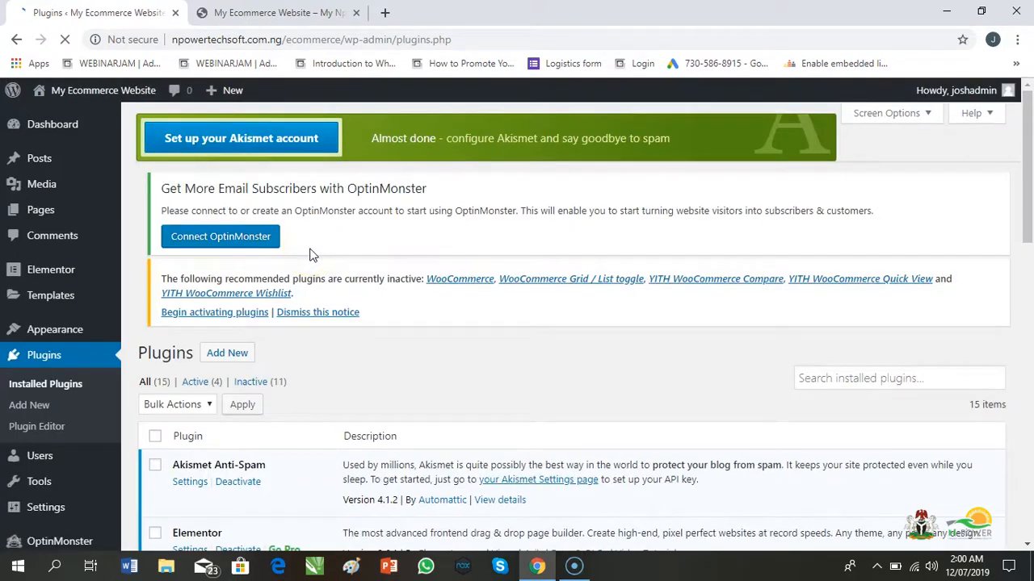
{"action": "scroll", "coordinate": [311, 255], "scroll_direction": "down", "scroll_amount": 1}
{"action": "scroll", "coordinate": [312, 255], "scroll_direction": "down", "scroll_amount": 6}
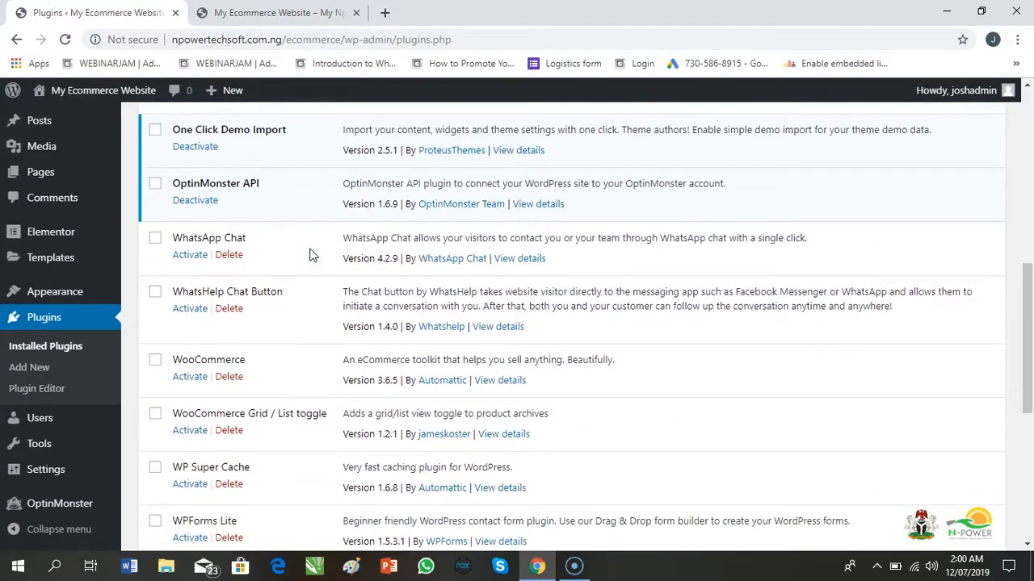
{"action": "left_click", "coordinate": [191, 256]}
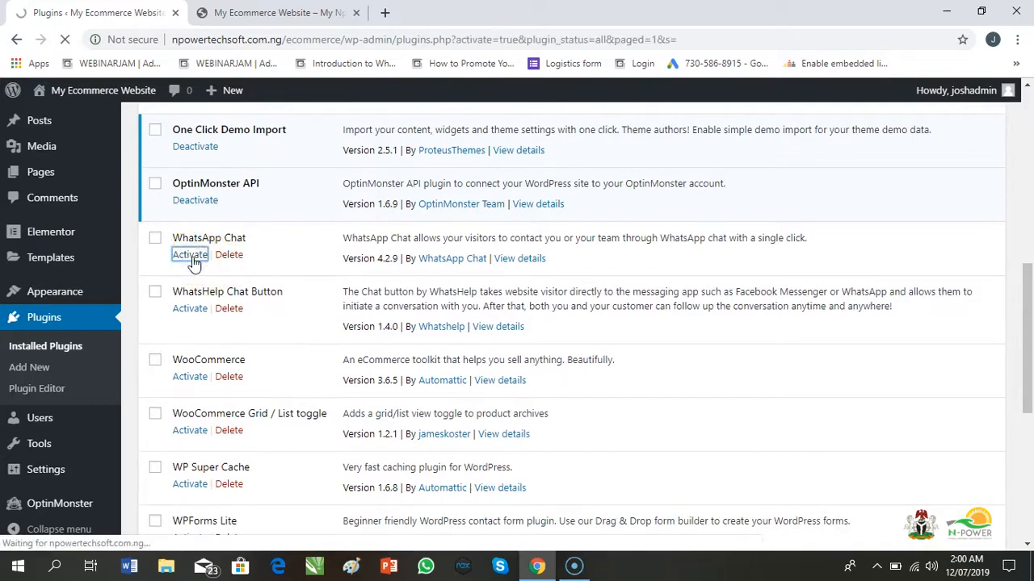
- Activate the WhatsHelp Chat Button plugin in the installed plugins list
{"action": "scroll", "coordinate": [194, 265], "scroll_direction": "down", "scroll_amount": 7}
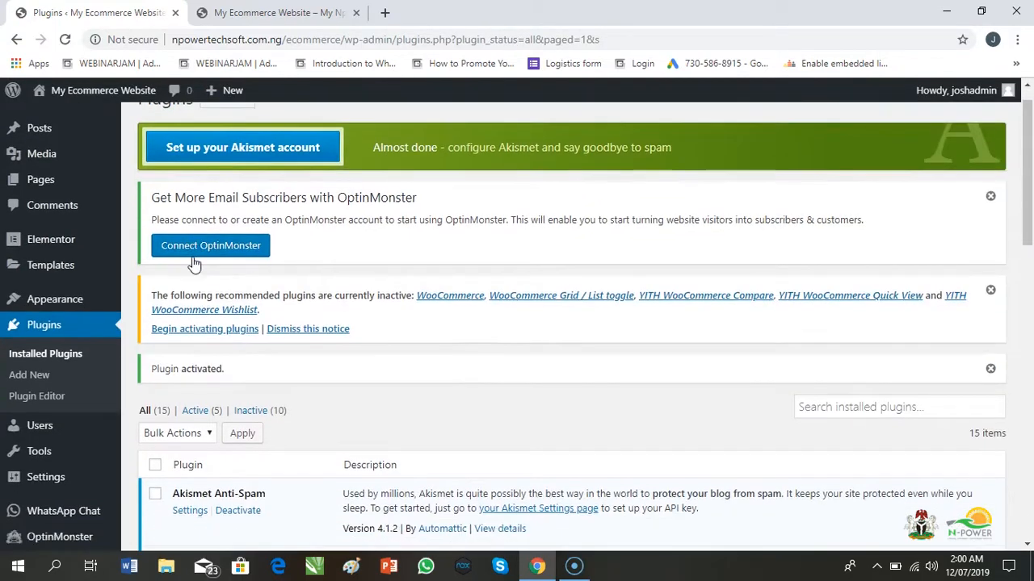
{"action": "scroll", "coordinate": [193, 265], "scroll_direction": "down", "scroll_amount": 1}
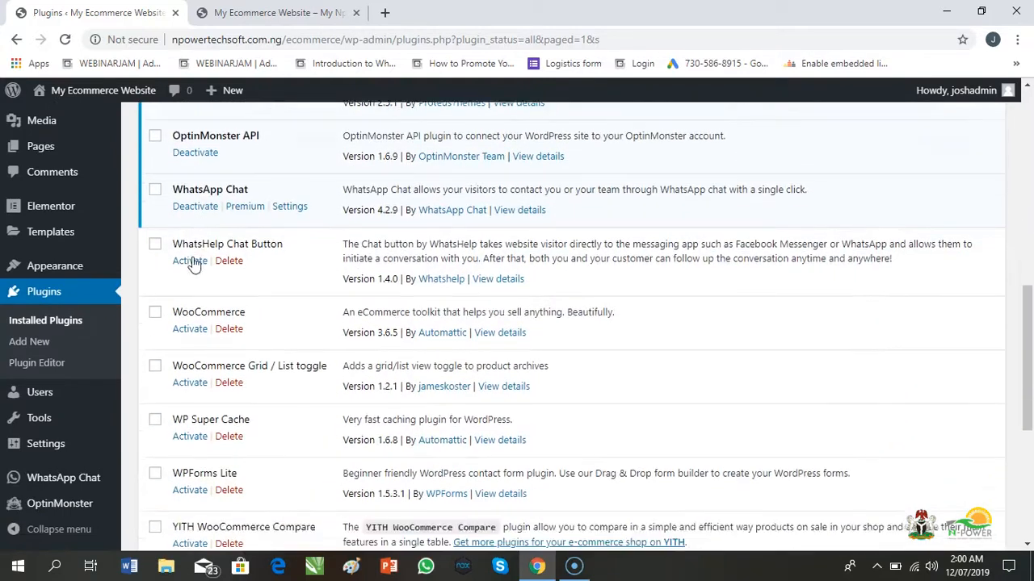
{"action": "scroll", "coordinate": [194, 265], "scroll_direction": "up", "scroll_amount": 1}
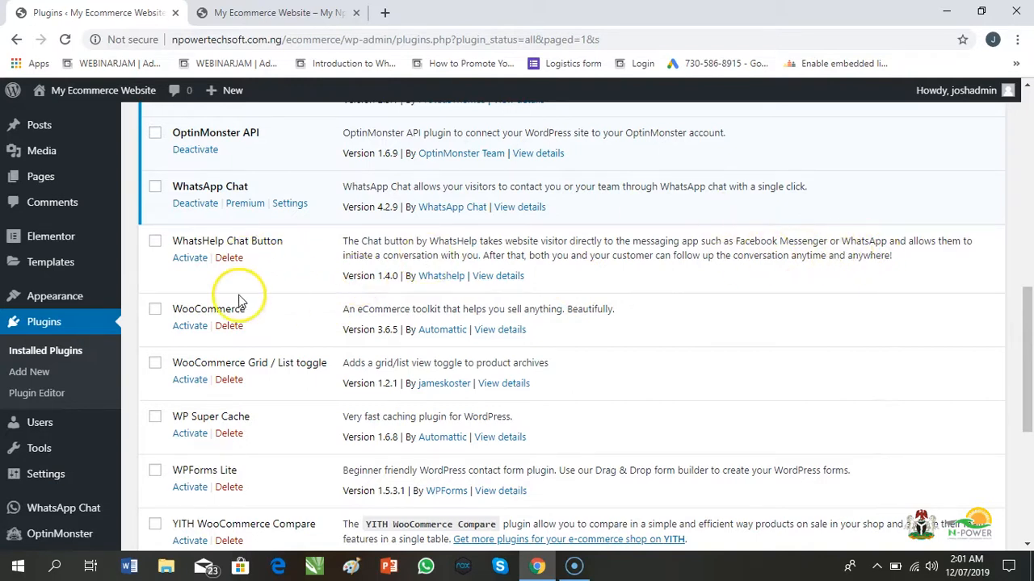
{"action": "left_click", "coordinate": [190, 259]}
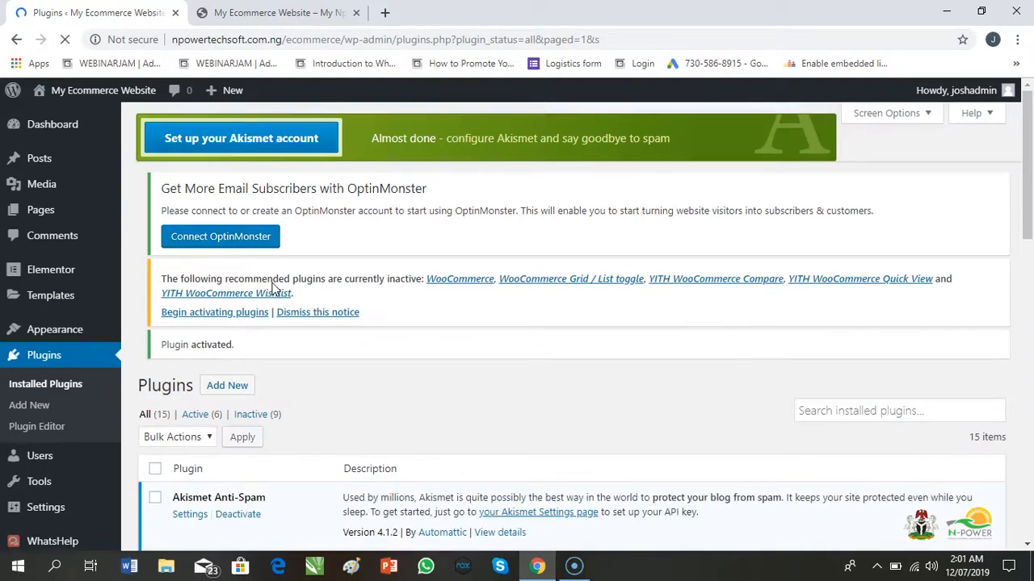
- Activate the WooCommerce plugin in the installed plugins list
{"action": "scroll", "coordinate": [275, 289], "scroll_direction": "down", "scroll_amount": 7}
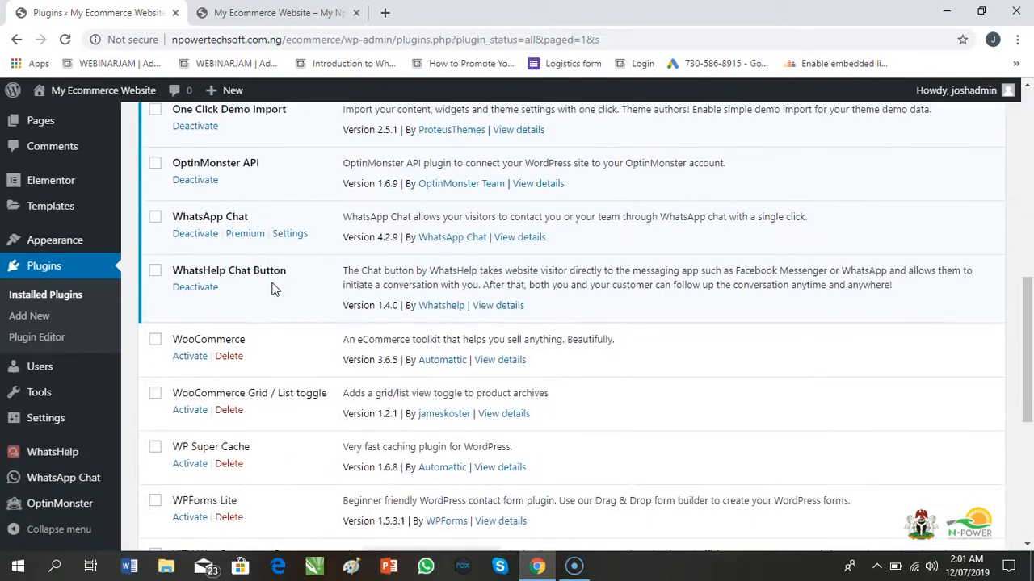
{"action": "scroll", "coordinate": [275, 290], "scroll_direction": "up", "scroll_amount": 2}
{"action": "scroll", "coordinate": [274, 289], "scroll_direction": "down", "scroll_amount": 2}
{"action": "scroll", "coordinate": [275, 289], "scroll_direction": "down", "scroll_amount": 1}
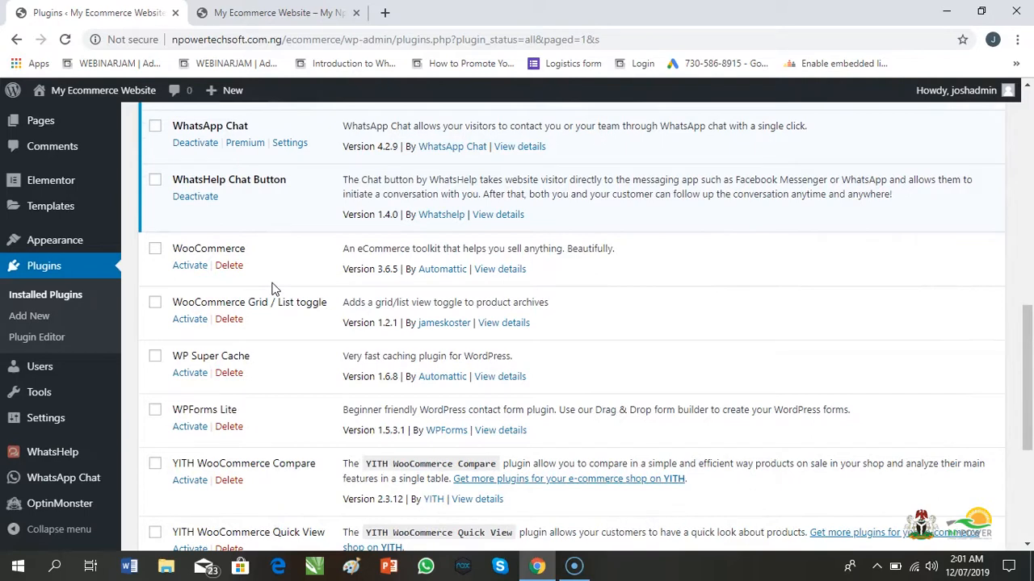
{"action": "left_click", "coordinate": [191, 266]}
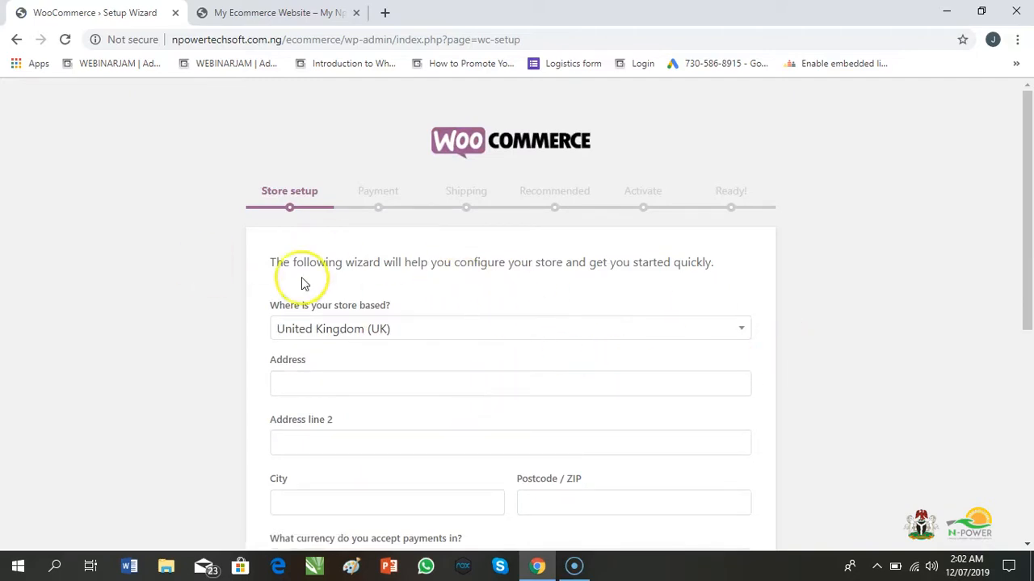
- Leave the WooCommerce setup wizard for the plugins list and activate WooCommerce Grid / List toggle
{"action": "left_click", "coordinate": [16, 38]}
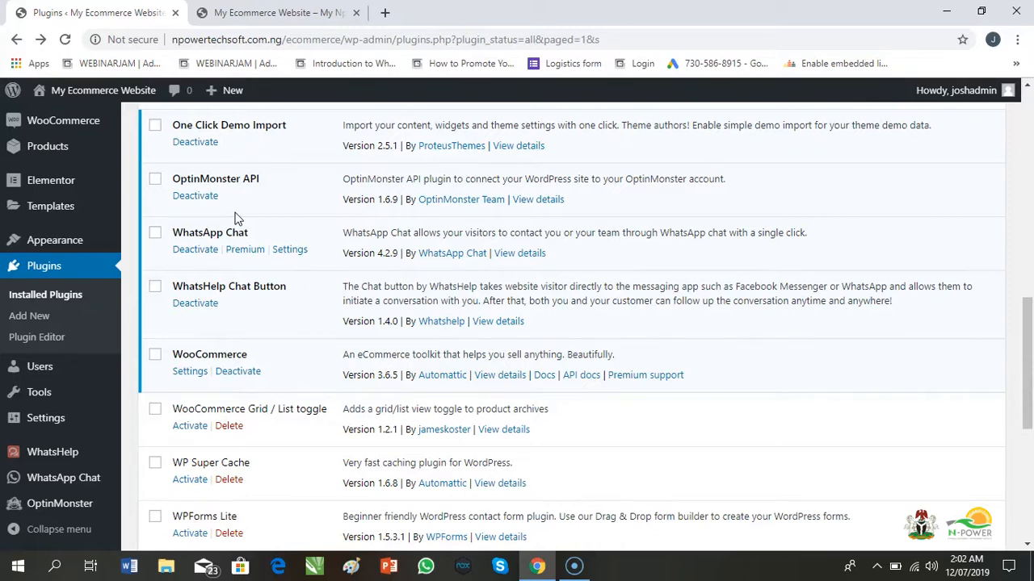
{"action": "scroll", "coordinate": [237, 218], "scroll_direction": "down", "scroll_amount": 2}
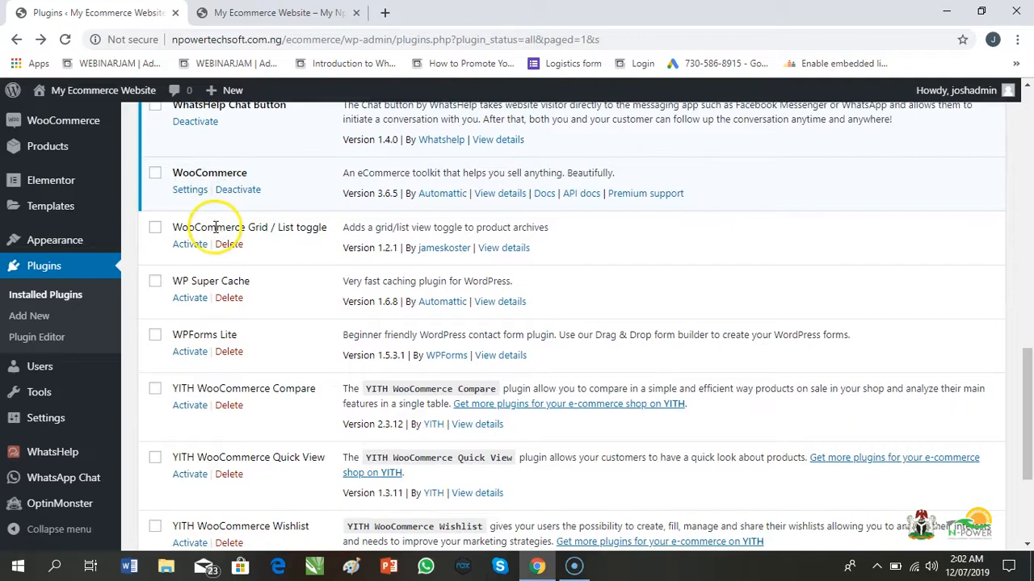
{"action": "left_click", "coordinate": [189, 245]}
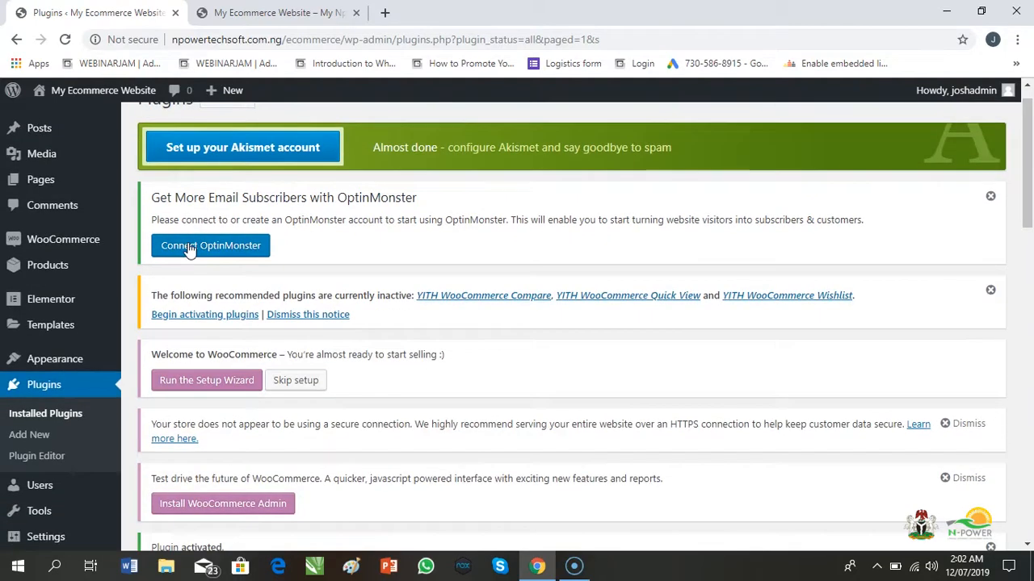
- Activate the WP Super Cache plugin in the installed plugins list
{"action": "scroll", "coordinate": [189, 251], "scroll_direction": "down", "scroll_amount": 10}
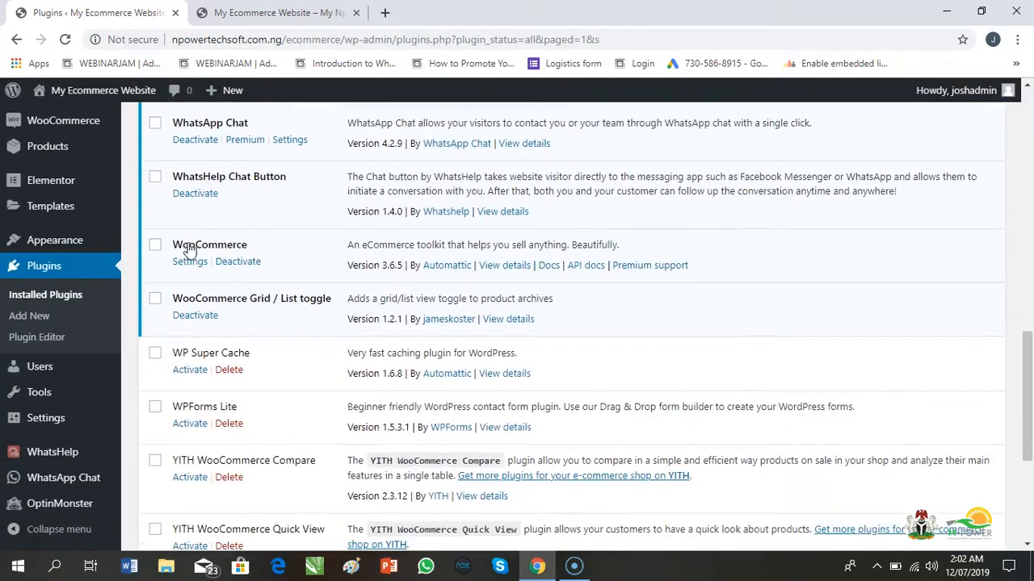
{"action": "scroll", "coordinate": [189, 250], "scroll_direction": "down", "scroll_amount": 3}
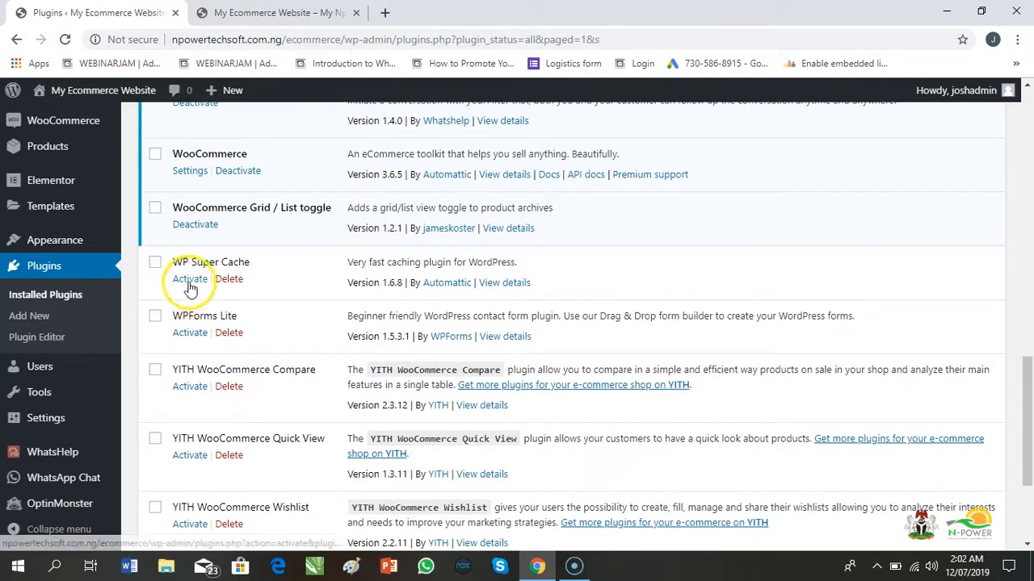
{"action": "left_click", "coordinate": [190, 281]}
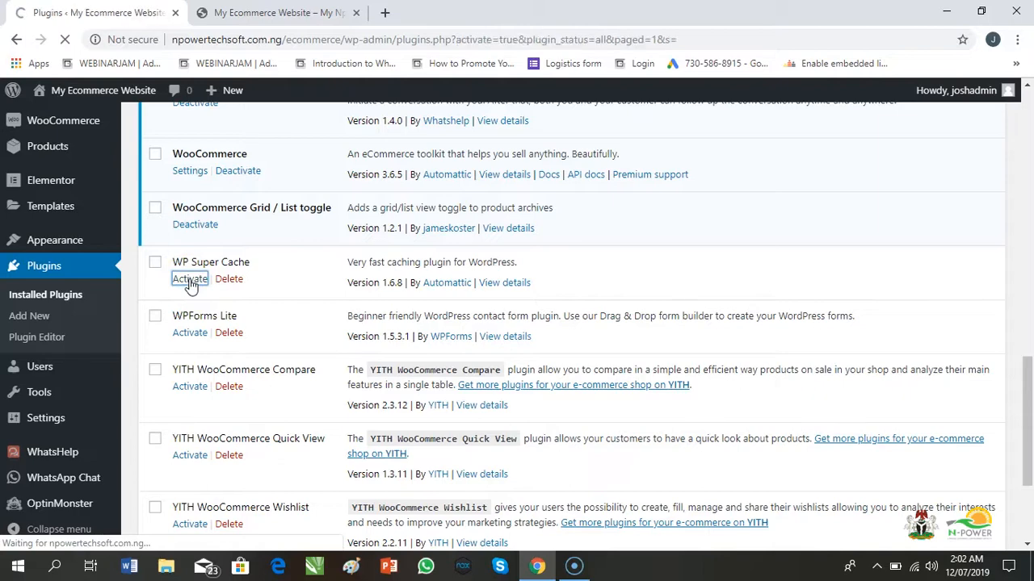
- Activate the WPForms Lite plugin in the installed plugins list
{"action": "scroll", "coordinate": [190, 285], "scroll_direction": "down", "scroll_amount": 15}
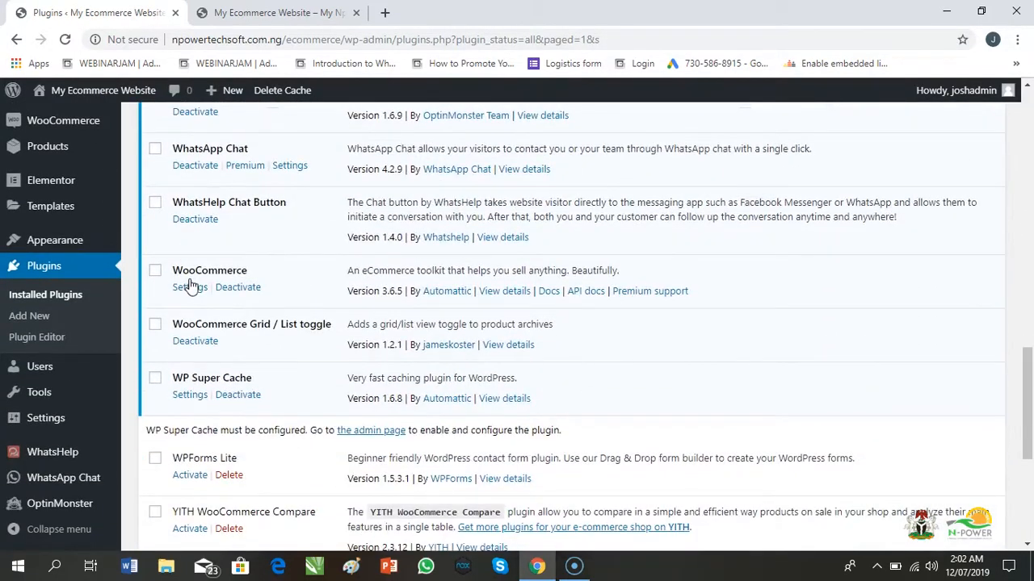
{"action": "scroll", "coordinate": [191, 284], "scroll_direction": "down", "scroll_amount": 2}
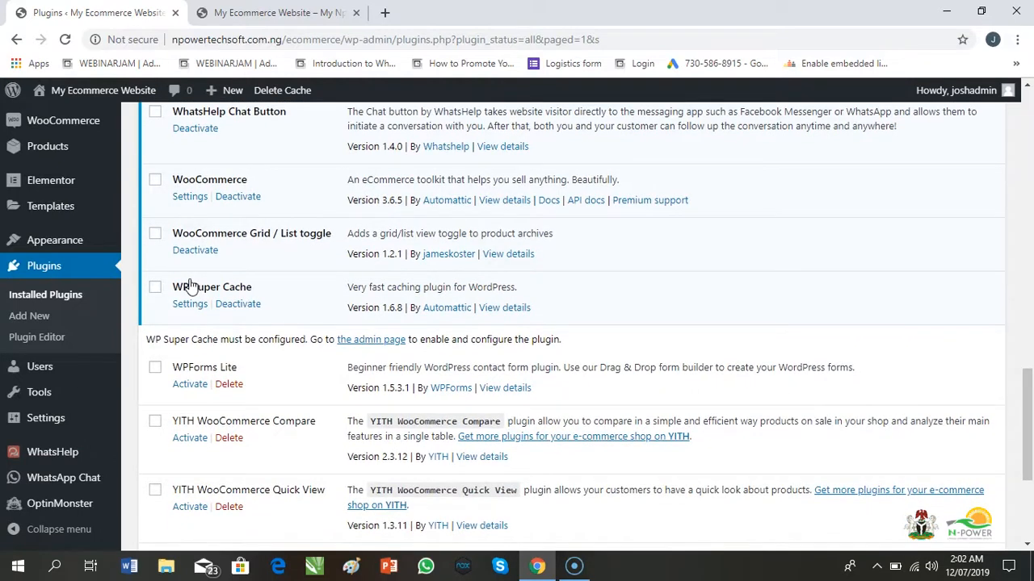
{"action": "scroll", "coordinate": [190, 285], "scroll_direction": "down", "scroll_amount": 2}
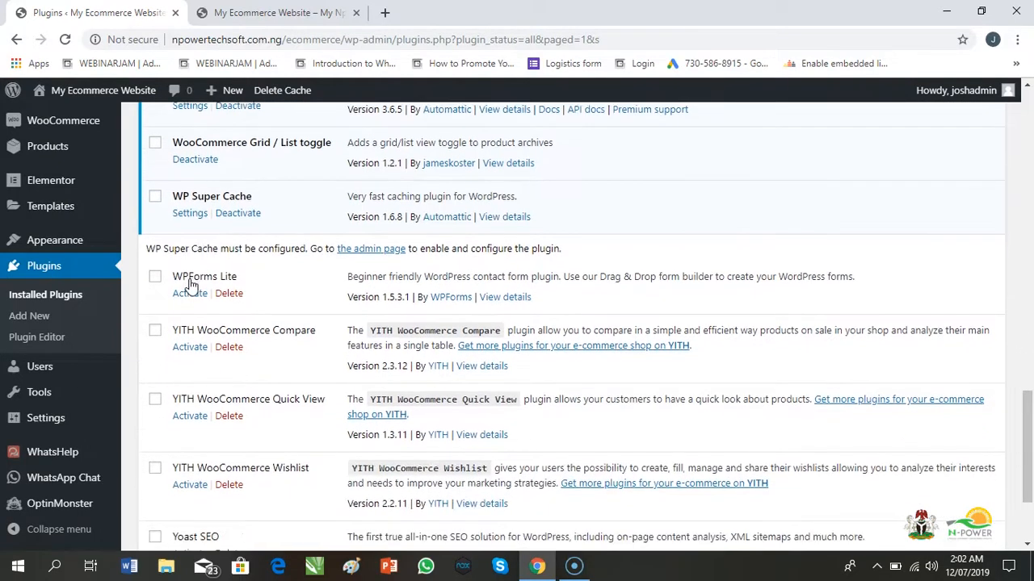
{"action": "left_click", "coordinate": [195, 234]}
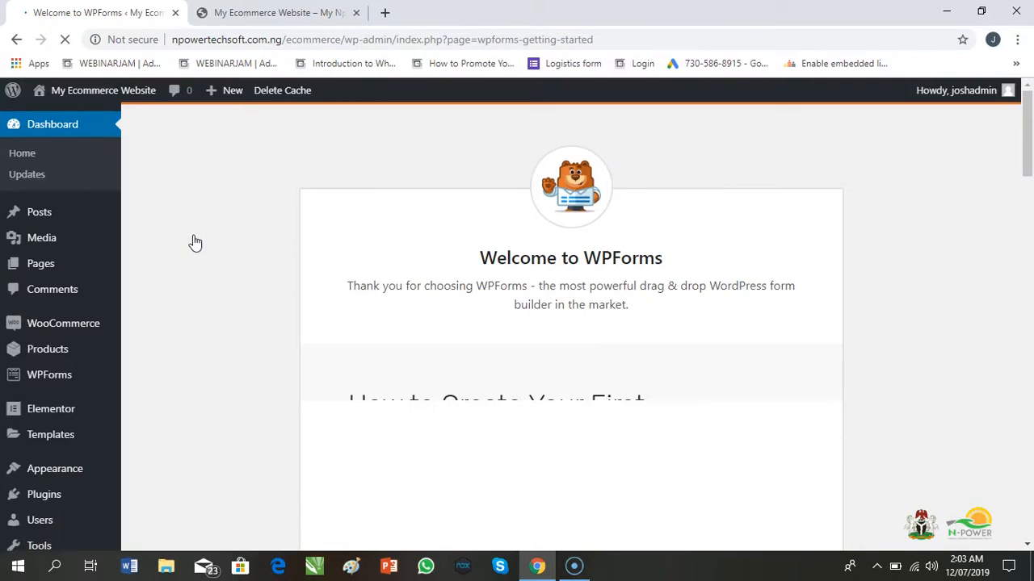
- Leave the WPForms welcome page for the installed plugins list and activate the YITH WooCommerce Wishlist plugin
{"action": "left_click", "coordinate": [14, 42]}
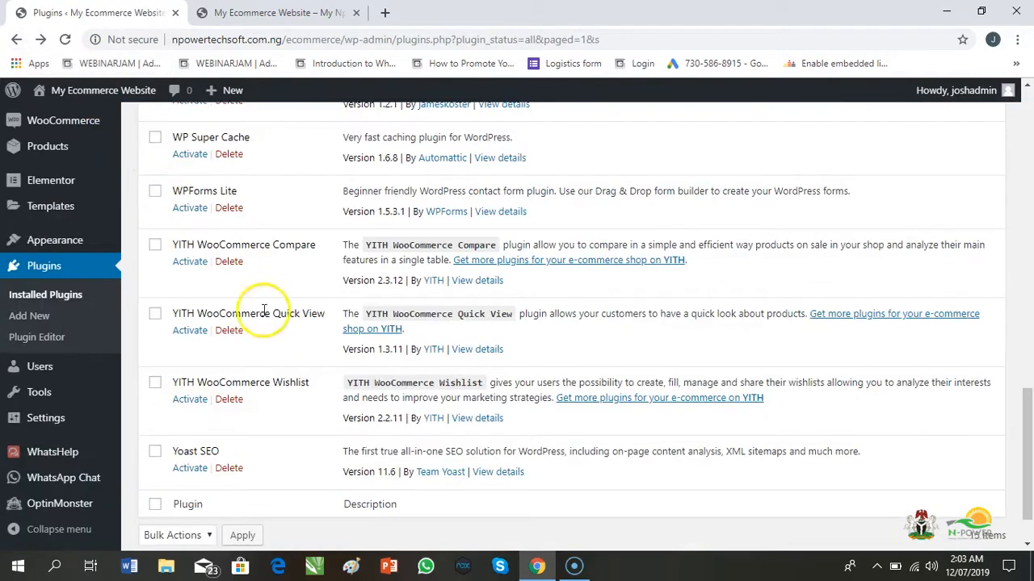
{"action": "mouse_move", "coordinate": [113, 389]}
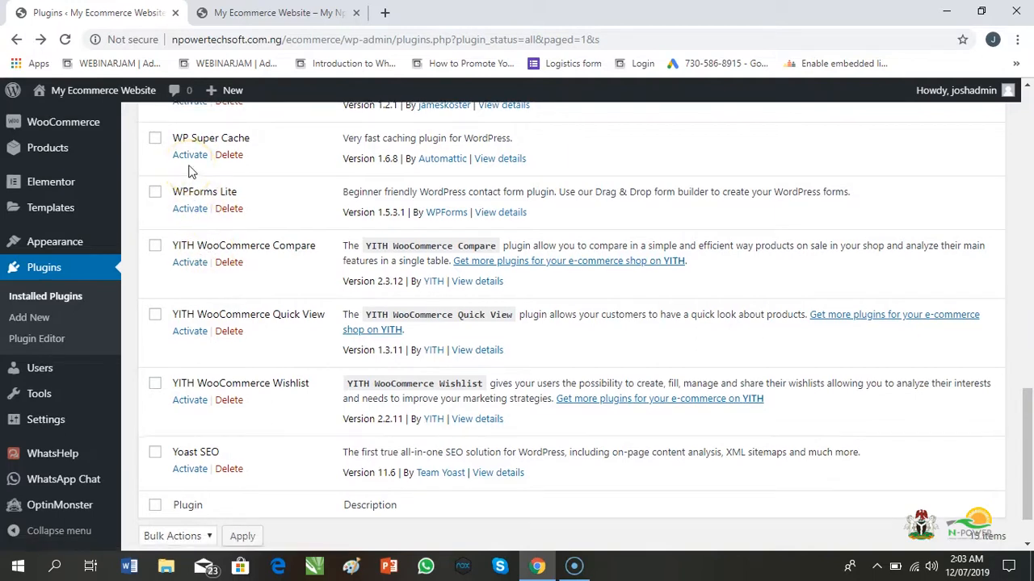
{"action": "scroll", "coordinate": [188, 171], "scroll_direction": "up", "scroll_amount": 1}
{"action": "scroll", "coordinate": [194, 166], "scroll_direction": "up", "scroll_amount": 1}
{"action": "scroll", "coordinate": [194, 168], "scroll_direction": "down", "scroll_amount": 1}
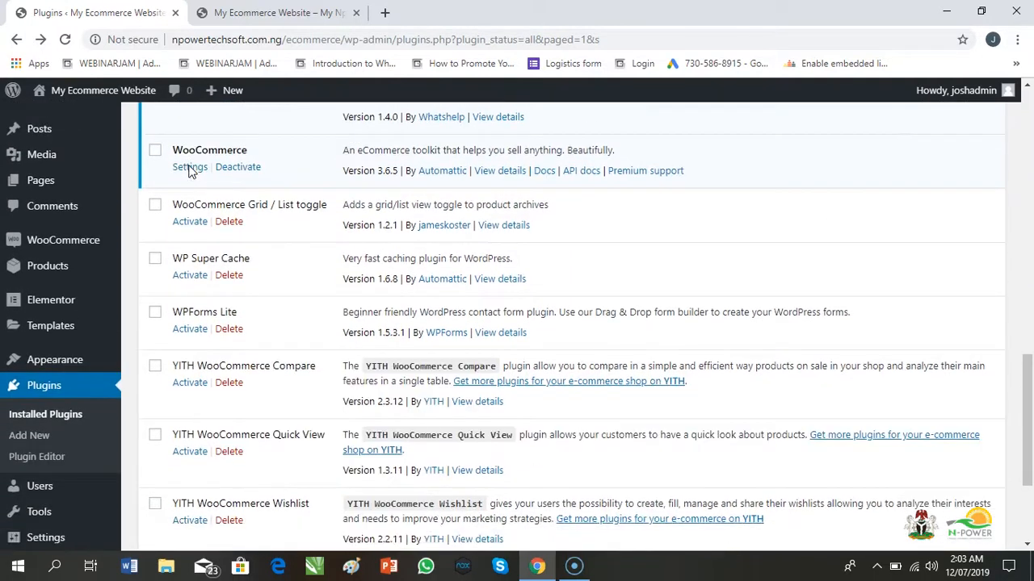
{"action": "scroll", "coordinate": [190, 169], "scroll_direction": "down", "scroll_amount": 1}
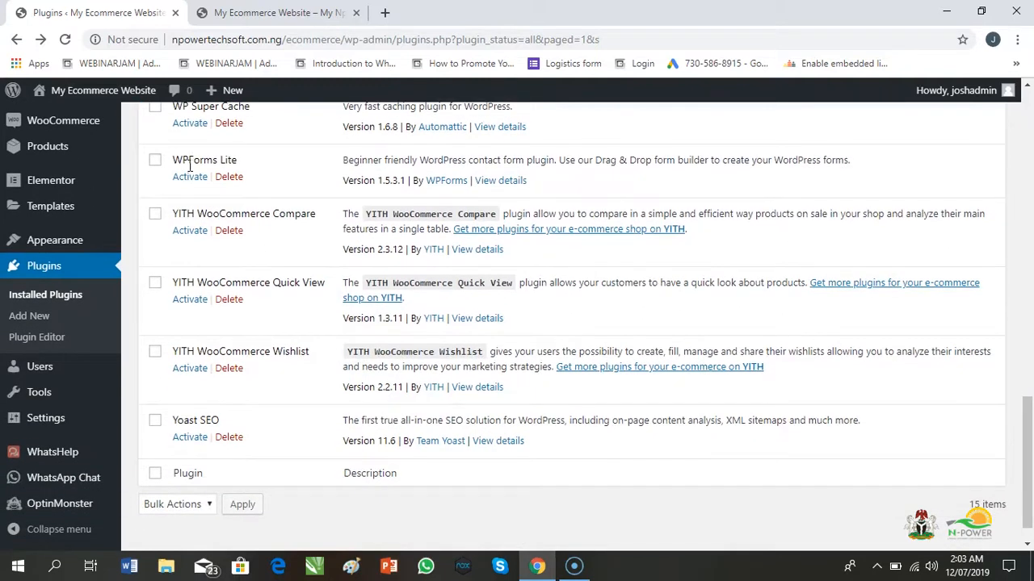
{"action": "left_click", "coordinate": [188, 367]}
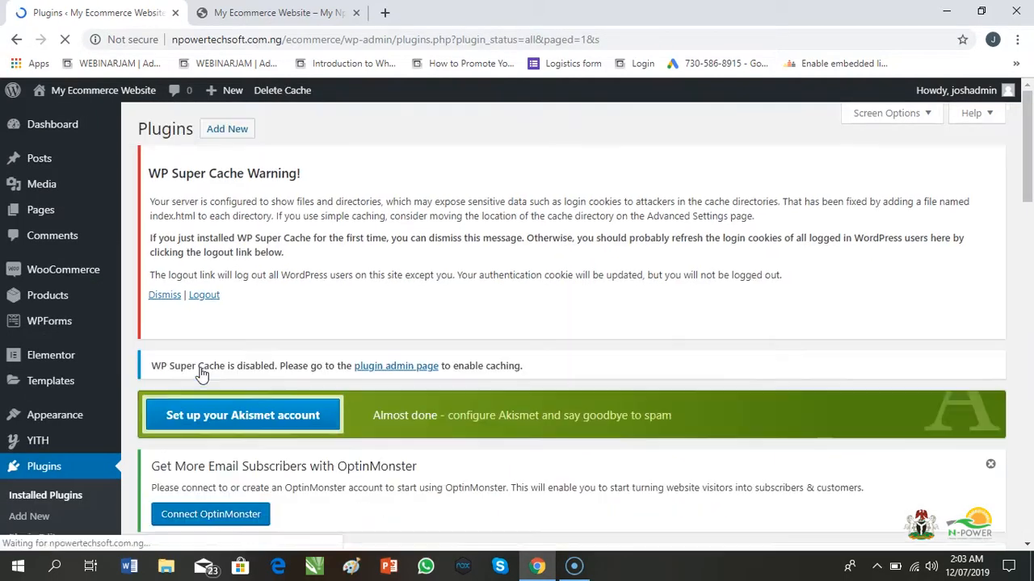
- Activate the Yoast SEO plugin in the installed plugins list
{"action": "scroll", "coordinate": [201, 373], "scroll_direction": "down", "scroll_amount": 2}
{"action": "scroll", "coordinate": [201, 373], "scroll_direction": "down", "scroll_amount": 7}
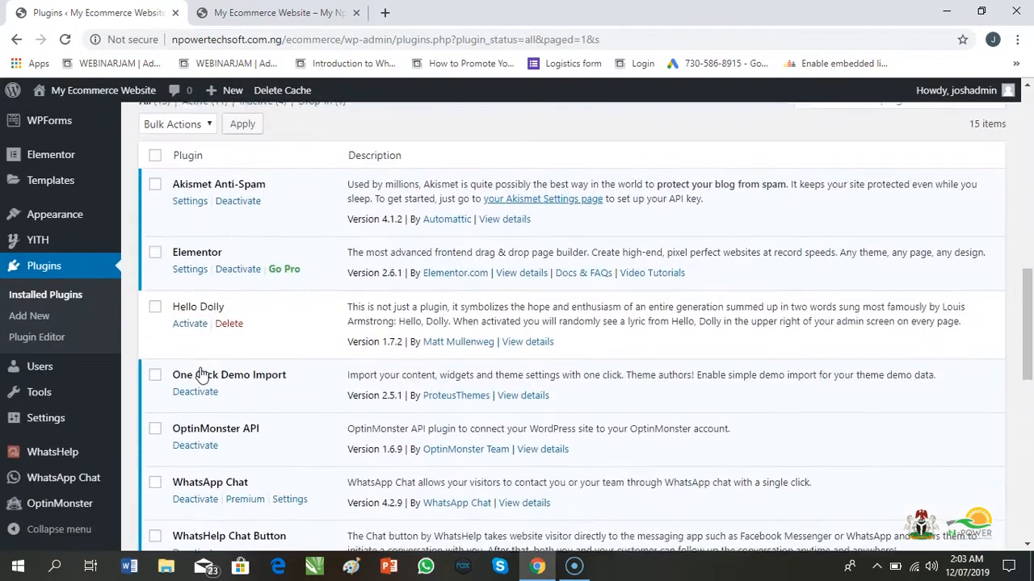
{"action": "scroll", "coordinate": [201, 373], "scroll_direction": "down", "scroll_amount": 4}
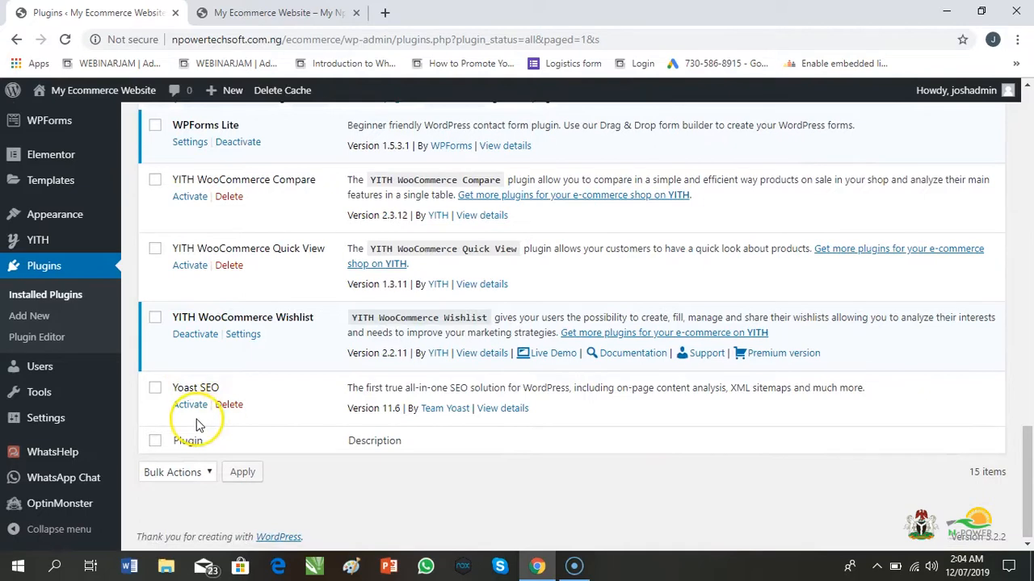
{"action": "left_click", "coordinate": [192, 412]}
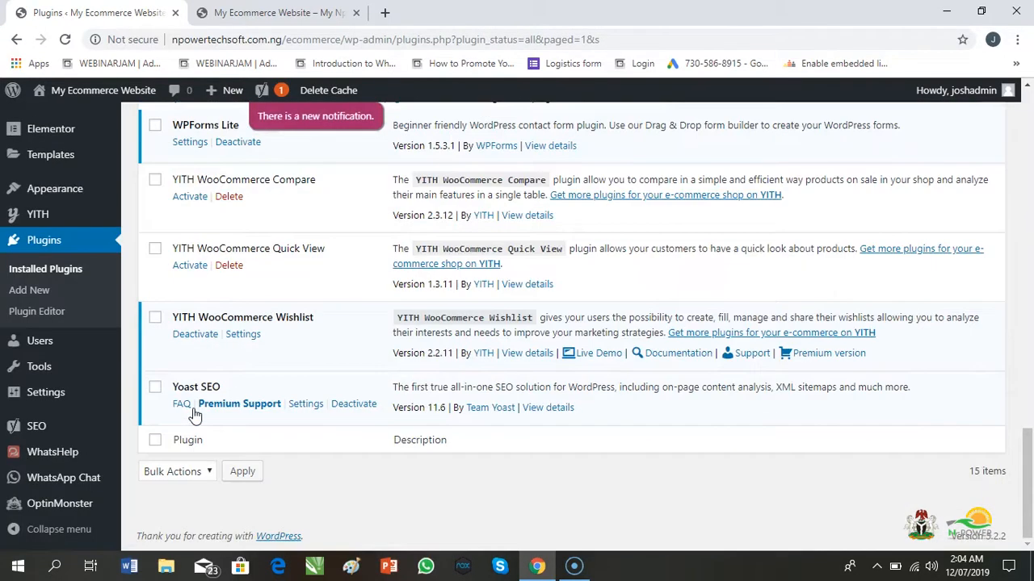
- Activate the YITH WooCommerce Quick View plugin and the YITH WooCommerce Compare plugin in the installed plugins list
{"action": "scroll", "coordinate": [194, 414], "scroll_direction": "up", "scroll_amount": 2}
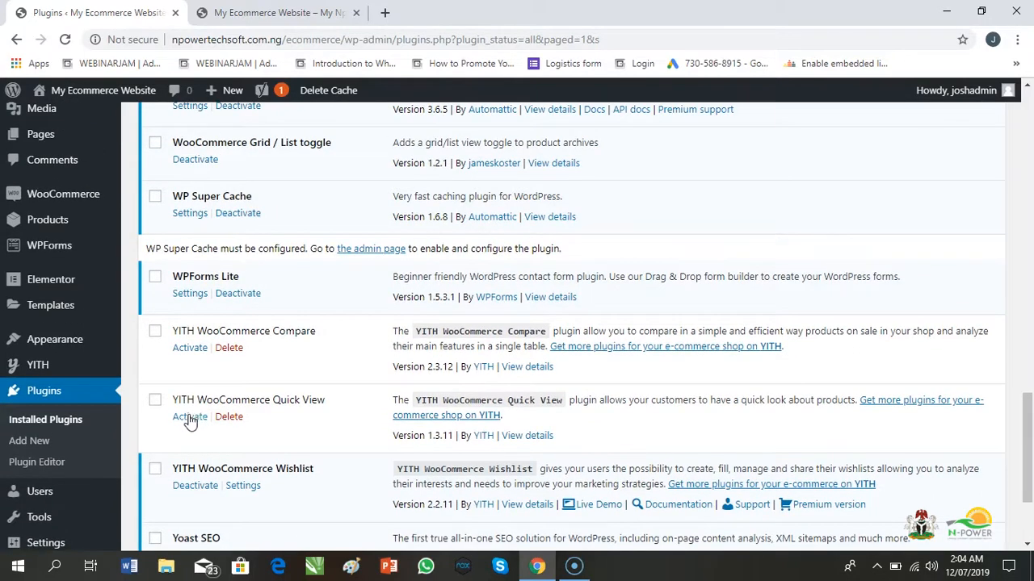
{"action": "left_click", "coordinate": [190, 418]}
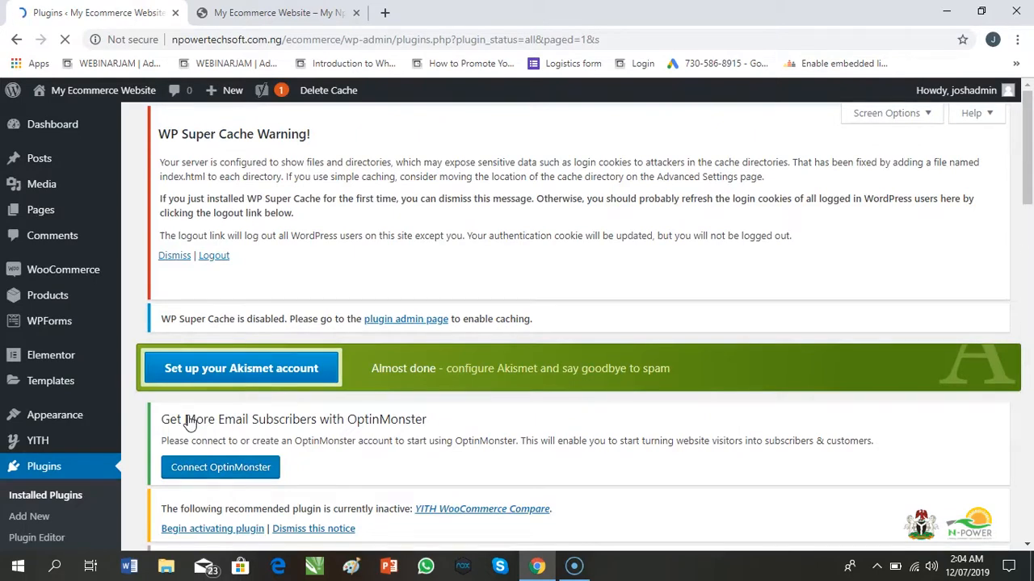
{"action": "scroll", "coordinate": [190, 420], "scroll_direction": "down", "scroll_amount": 15}
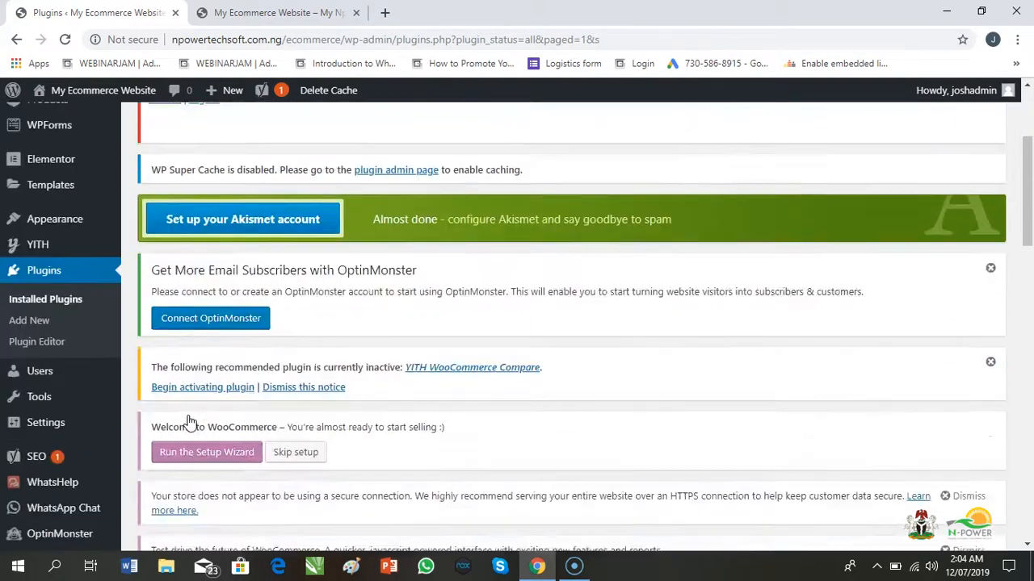
{"action": "scroll", "coordinate": [189, 420], "scroll_direction": "down", "scroll_amount": 4}
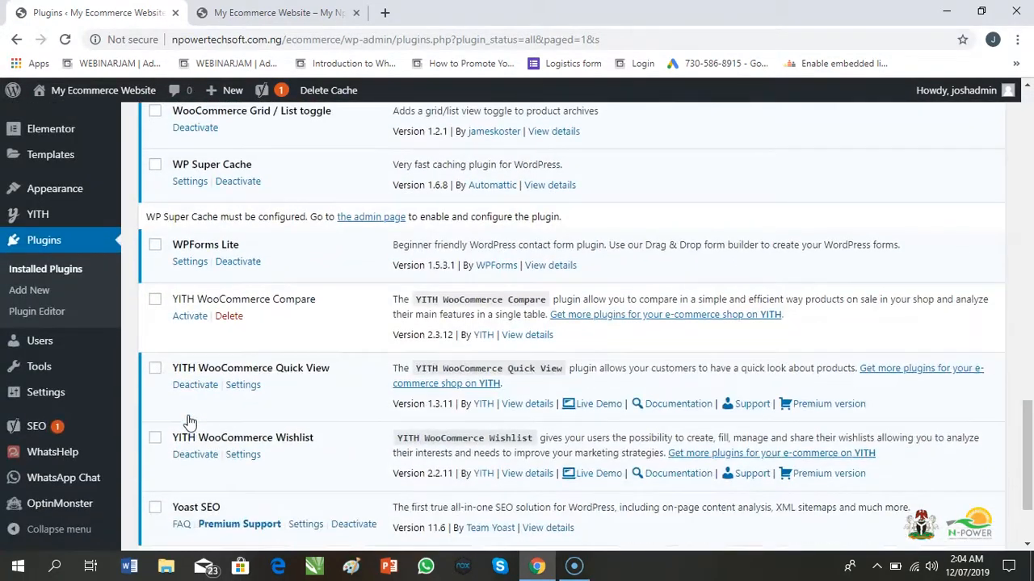
{"action": "scroll", "coordinate": [190, 420], "scroll_direction": "up", "scroll_amount": 4}
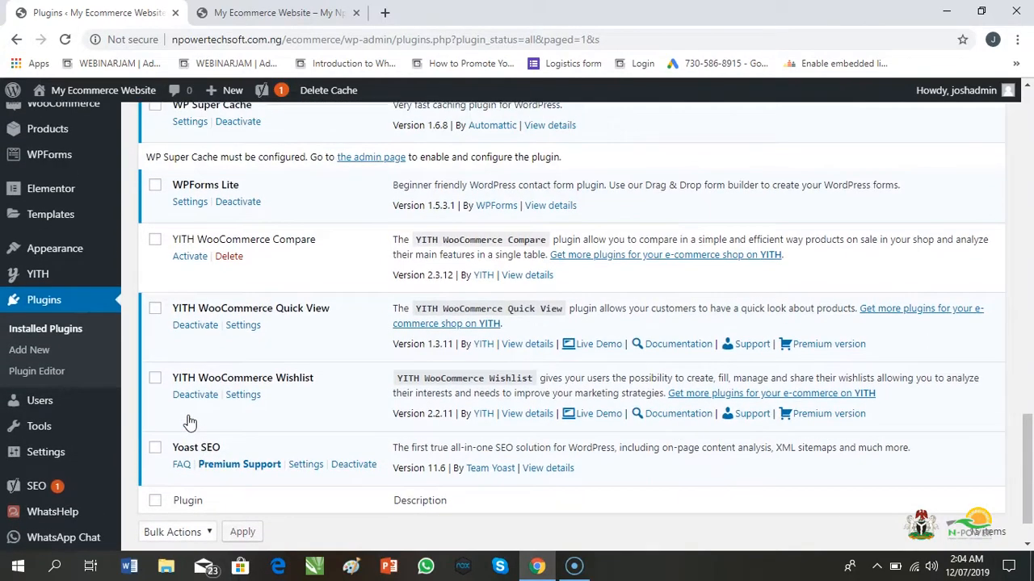
{"action": "scroll", "coordinate": [189, 423], "scroll_direction": "up", "scroll_amount": 2}
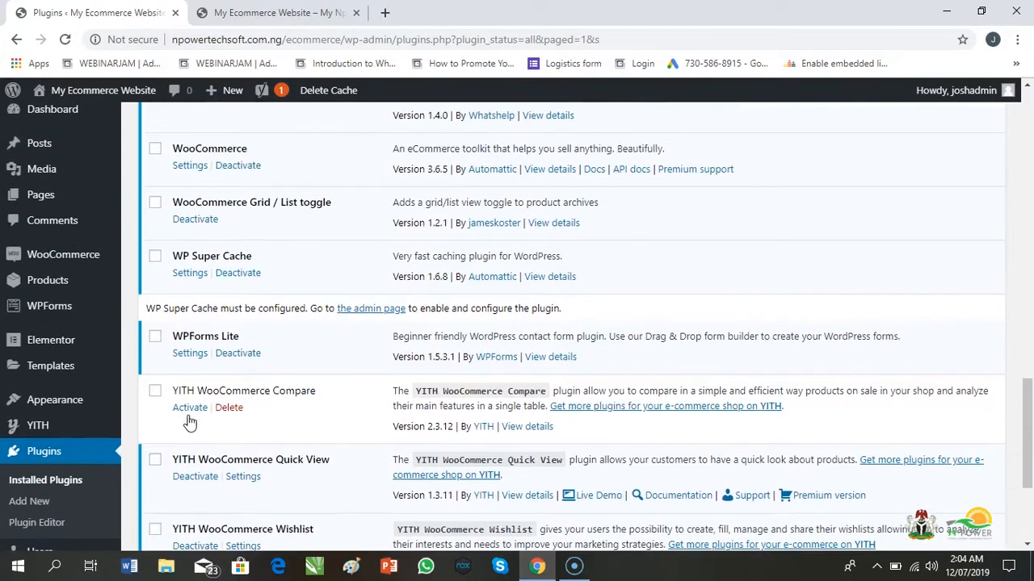
{"action": "left_click", "coordinate": [189, 409]}
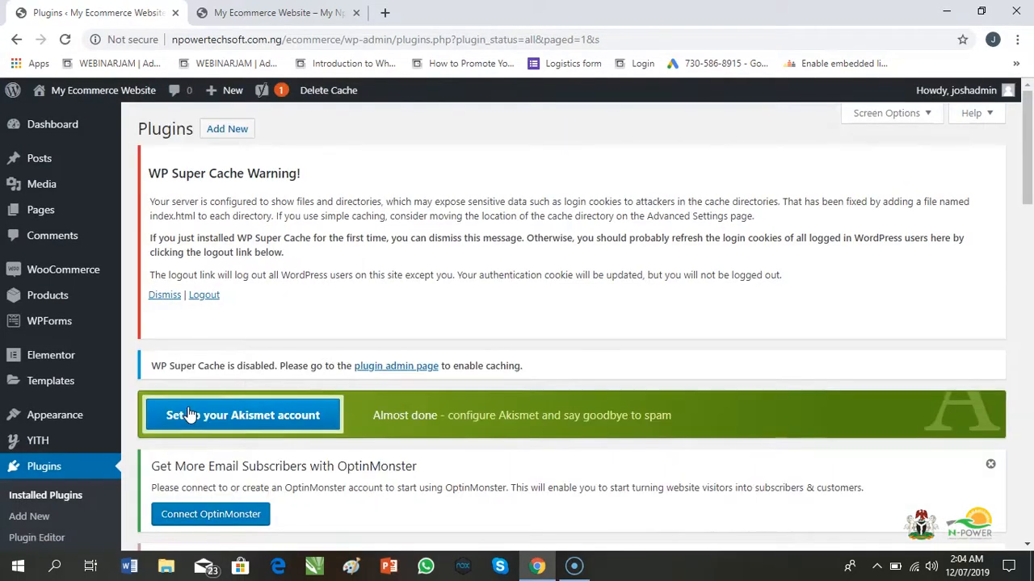
- Review the whole installed plugins list and the notices above it to check each plugin's activation status
{"action": "scroll", "coordinate": [187, 413], "scroll_direction": "down", "scroll_amount": 15}
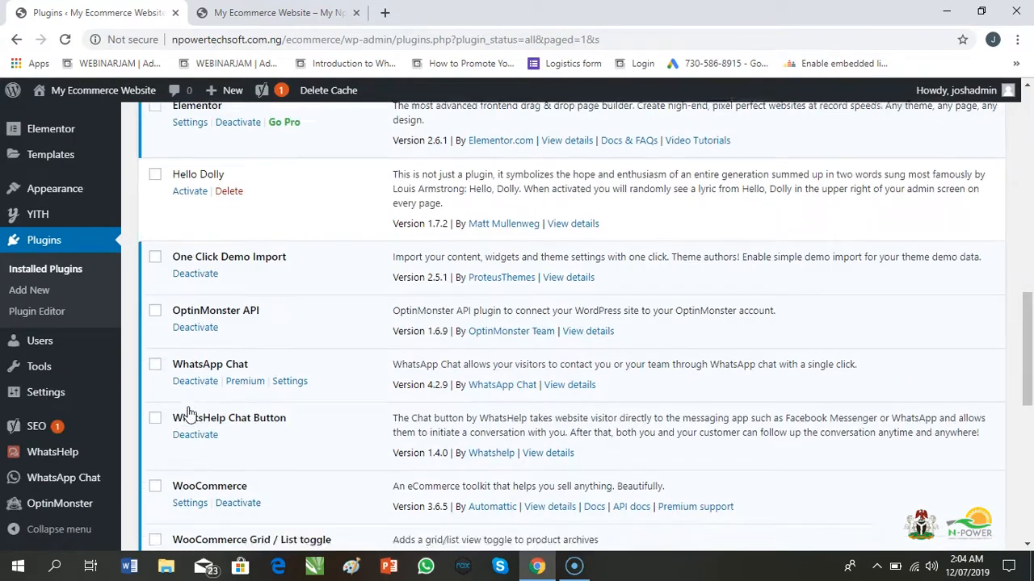
{"action": "scroll", "coordinate": [187, 414], "scroll_direction": "down", "scroll_amount": 5}
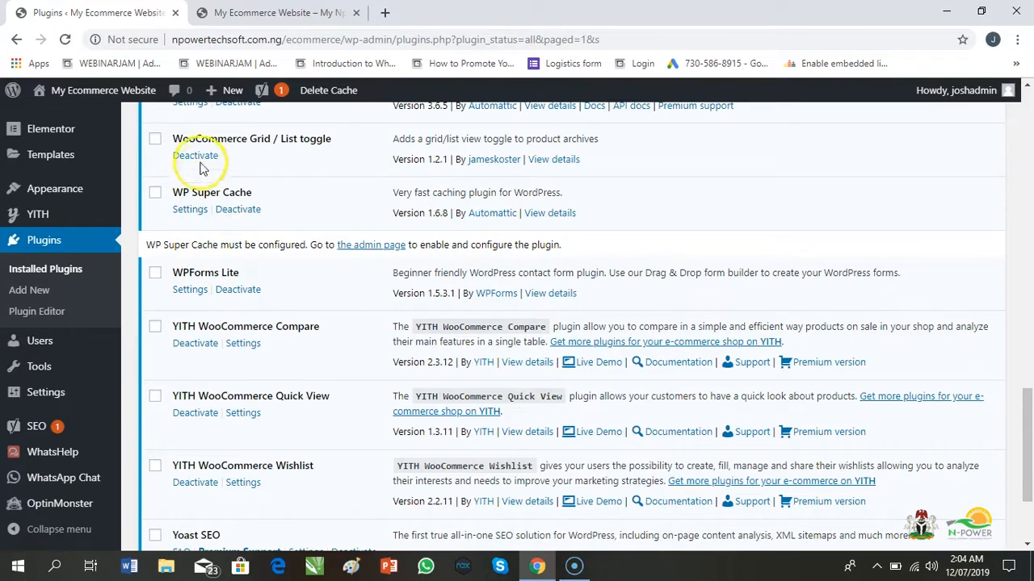
{"action": "scroll", "coordinate": [202, 161], "scroll_direction": "up", "scroll_amount": 4}
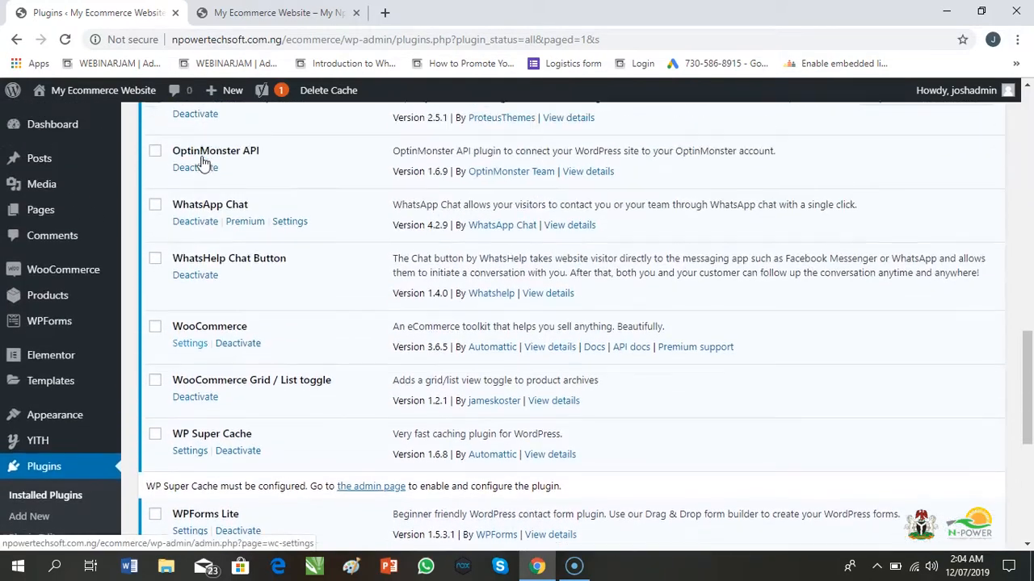
{"action": "scroll", "coordinate": [202, 159], "scroll_direction": "up", "scroll_amount": 5}
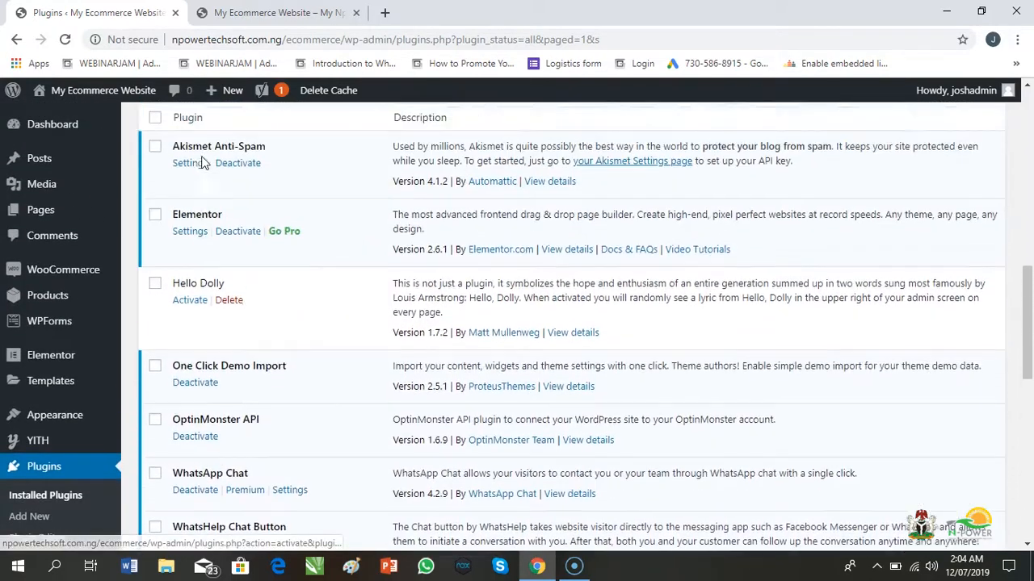
{"action": "scroll", "coordinate": [202, 162], "scroll_direction": "up", "scroll_amount": 1}
{"action": "scroll", "coordinate": [203, 162], "scroll_direction": "up", "scroll_amount": 5}
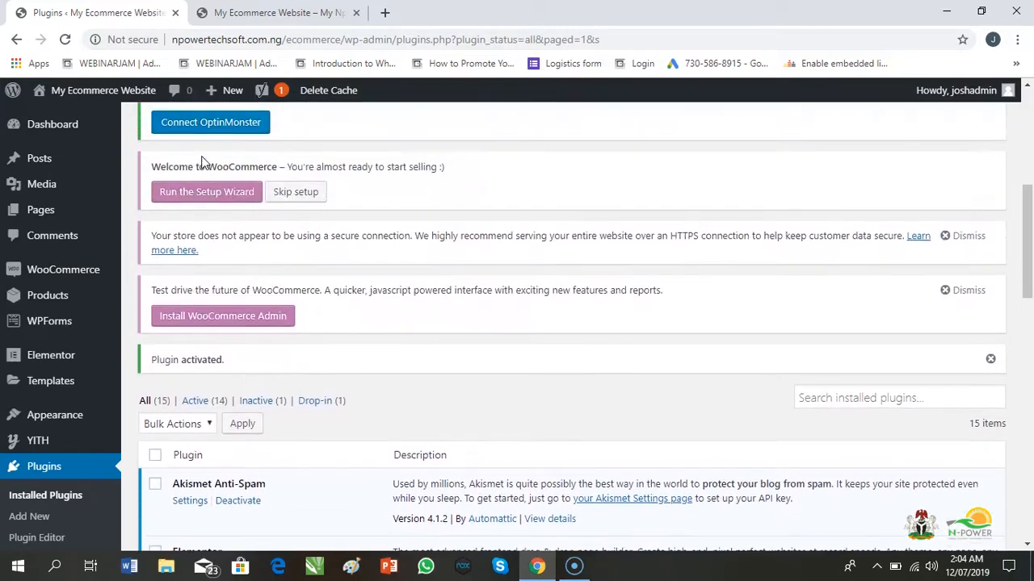
{"action": "scroll", "coordinate": [204, 162], "scroll_direction": "up", "scroll_amount": 2}
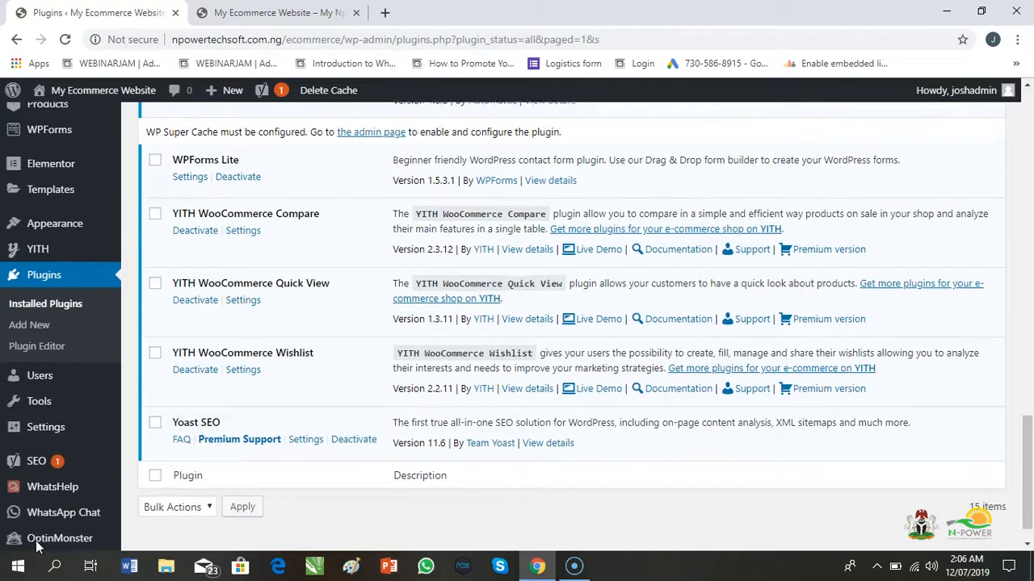
{"action": "scroll", "coordinate": [36, 547], "scroll_direction": "up", "scroll_amount": 4}
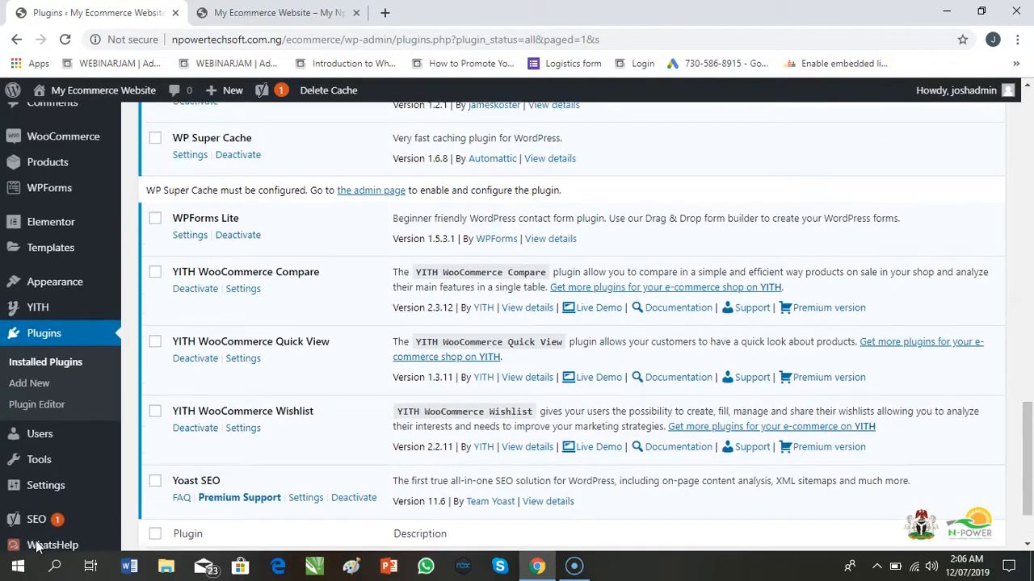
{"action": "scroll", "coordinate": [36, 547], "scroll_direction": "up", "scroll_amount": 4}
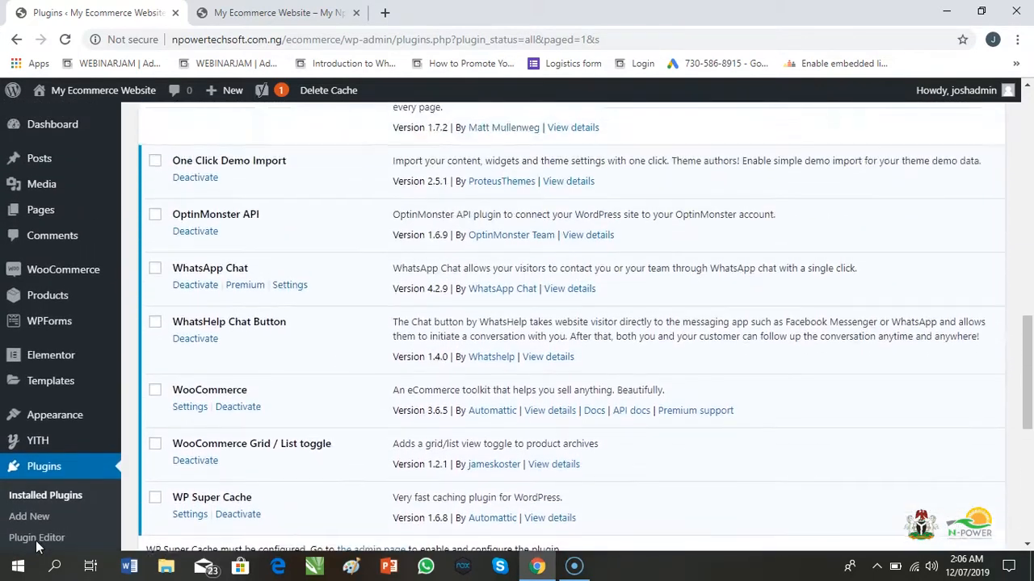
{"action": "scroll", "coordinate": [36, 547], "scroll_direction": "up", "scroll_amount": 4}
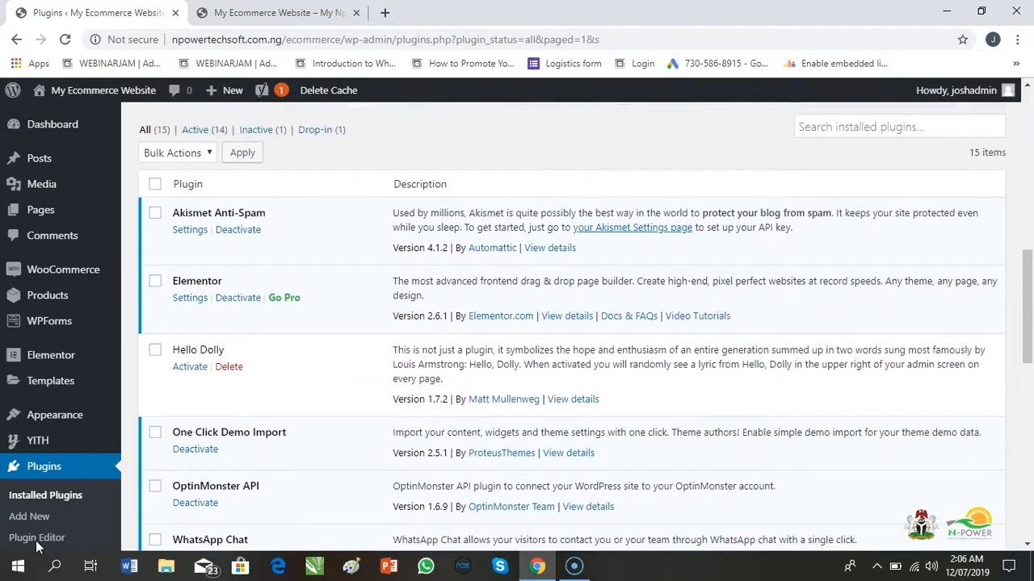
{"action": "scroll", "coordinate": [37, 547], "scroll_direction": "up", "scroll_amount": 4}
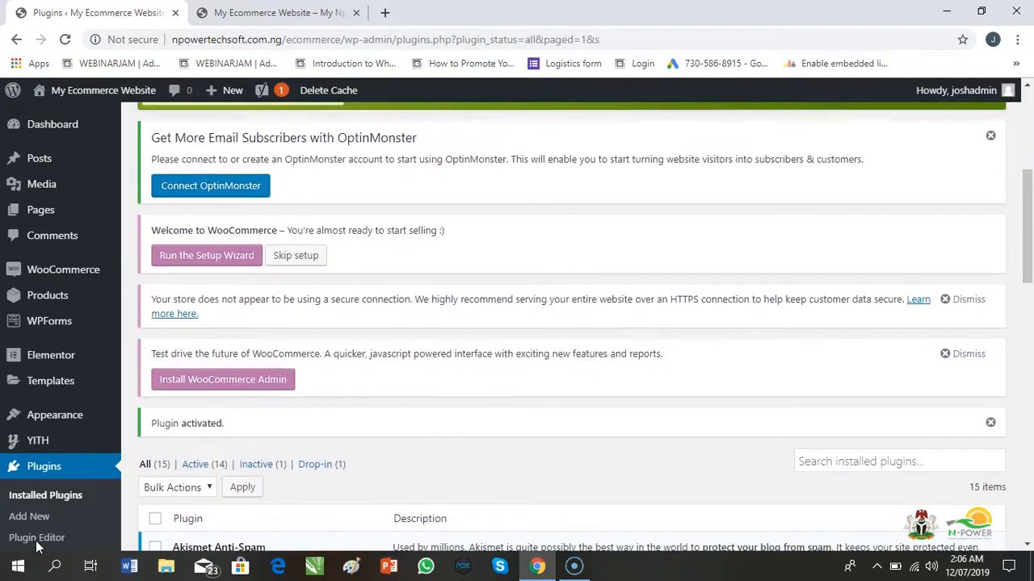
{"action": "scroll", "coordinate": [36, 547], "scroll_direction": "up", "scroll_amount": 3}
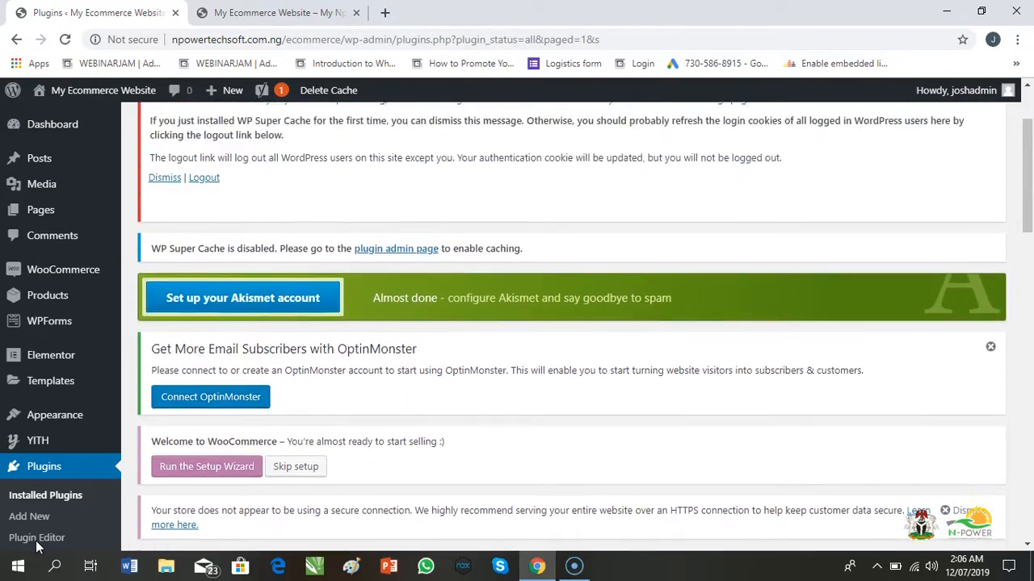
{"action": "scroll", "coordinate": [36, 547], "scroll_direction": "down", "scroll_amount": 2}
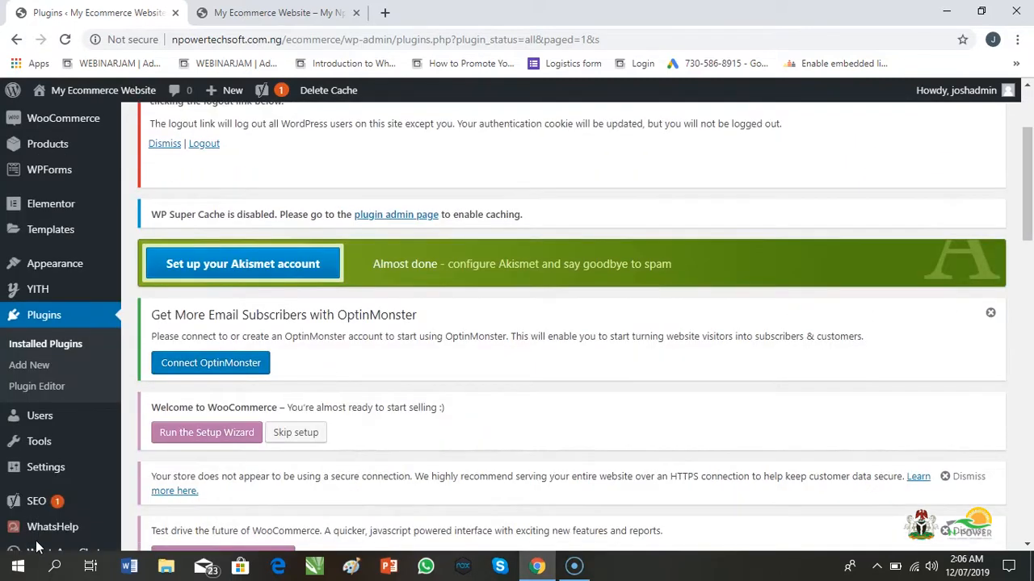
{"action": "scroll", "coordinate": [36, 548], "scroll_direction": "up", "scroll_amount": 2}
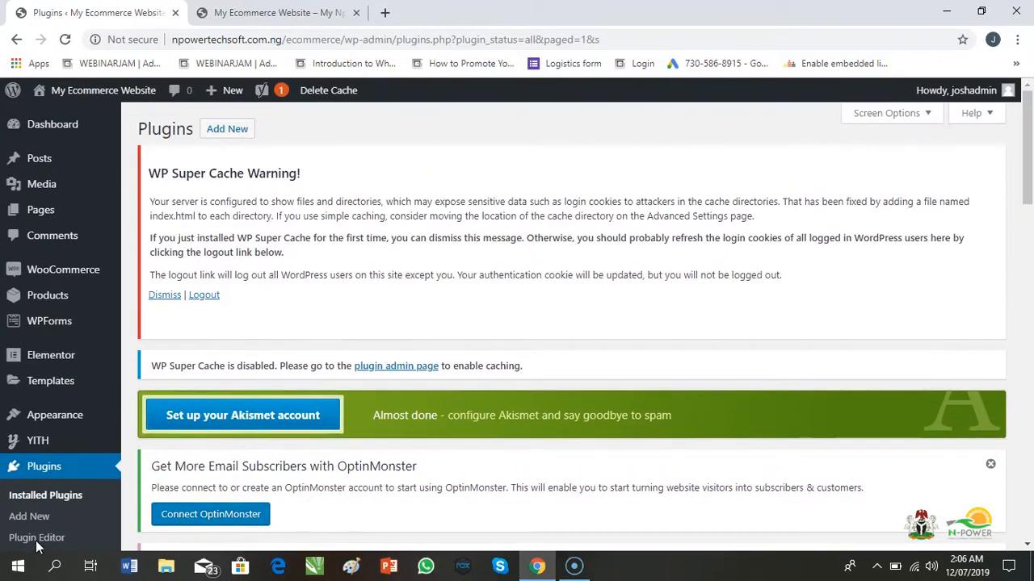